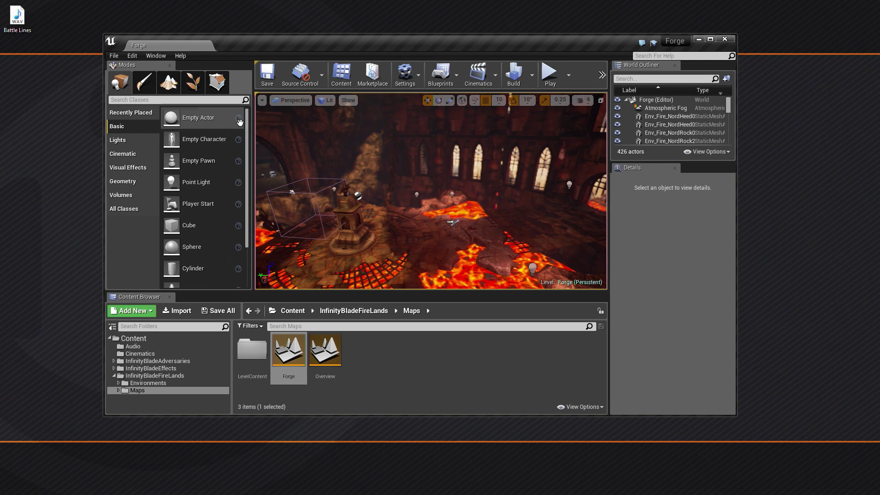
- Maximize the editor window and fly the camera through the lava forge toward its pedestal
{"action": "left_click", "coordinate": [710, 39]}
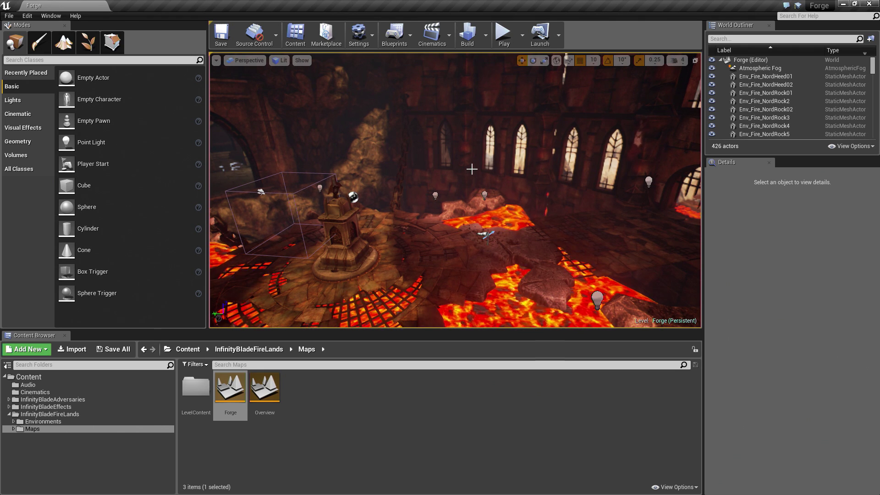
{"action": "right_click_drag", "start_coordinate": [472, 169], "coordinate": [473, 169]}
{"action": "right_click_drag", "start_coordinate": [416, 197], "coordinate": [415, 197]}
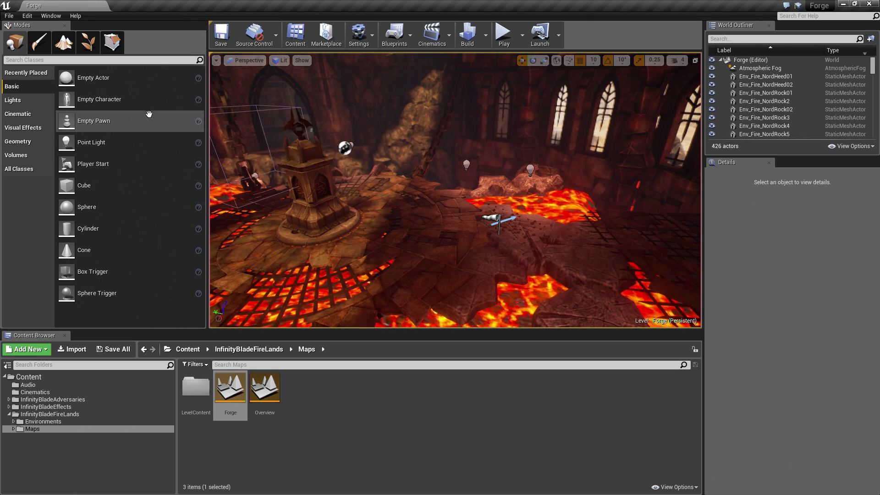
- Change the viewport layout to two side-by-side panes
{"action": "left_click", "coordinate": [216, 61]}
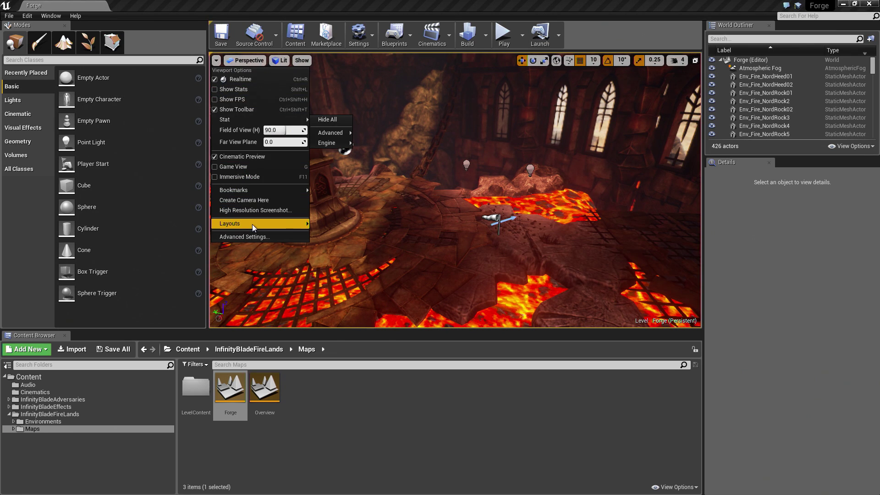
{"action": "mouse_move", "coordinate": [252, 224]}
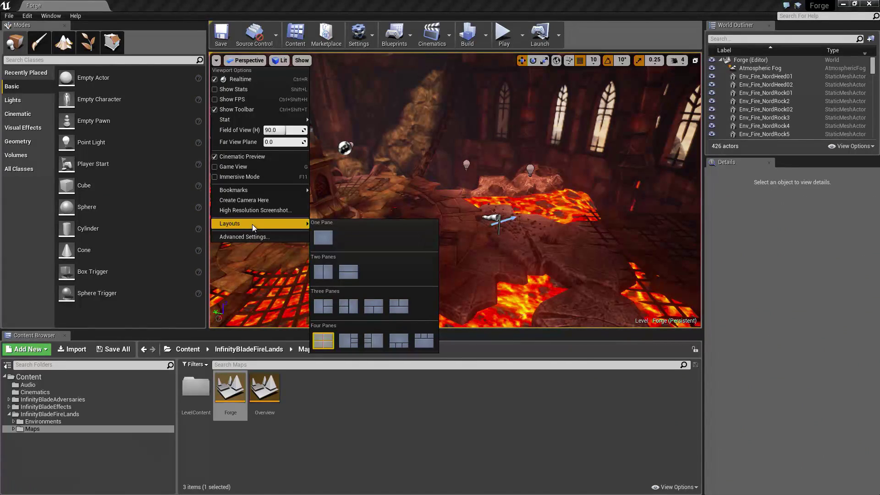
{"action": "left_click", "coordinate": [322, 274]}
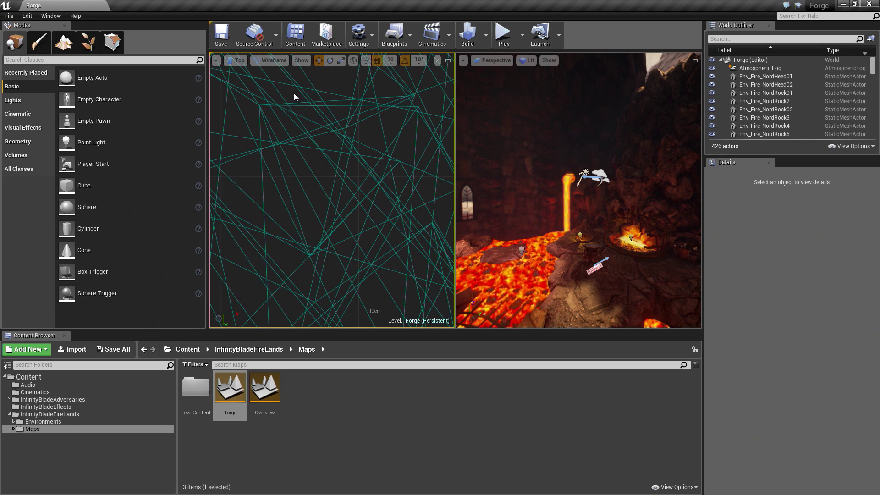
- Switch the left pane's view type from Top to lit Perspective
{"action": "left_click", "coordinate": [271, 62]}
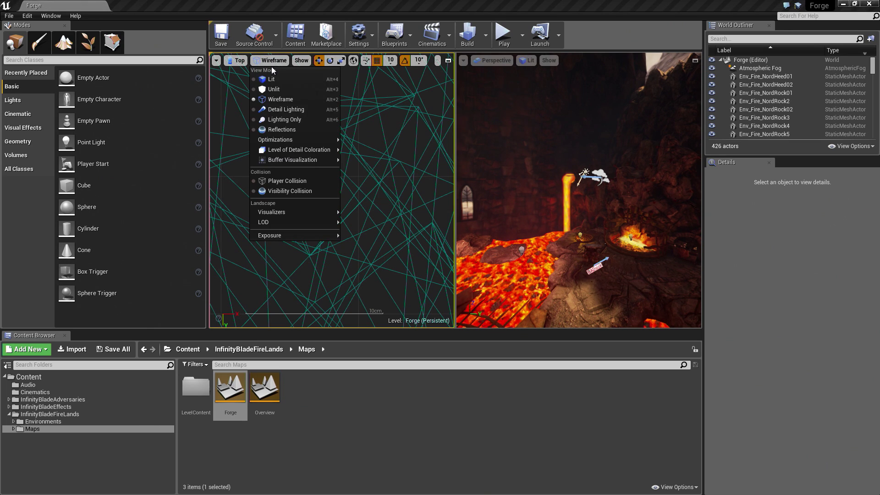
{"action": "left_click", "coordinate": [245, 62]}
{"action": "left_click", "coordinate": [267, 62]}
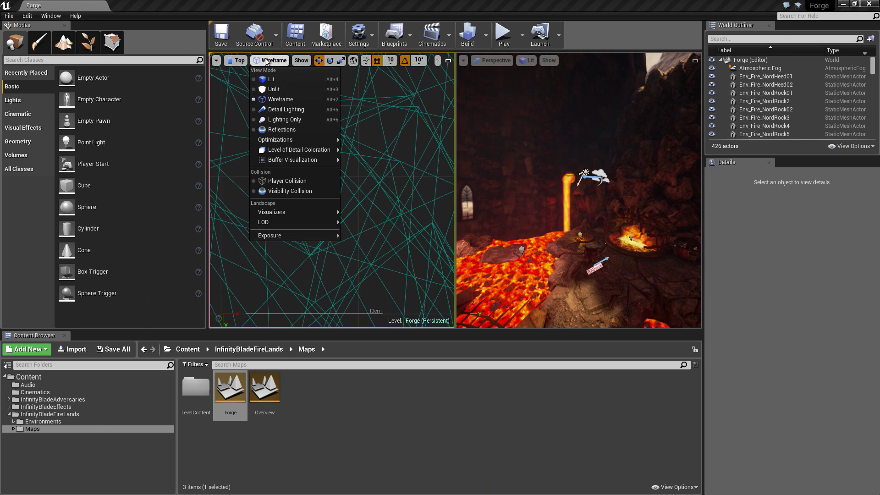
{"action": "left_click", "coordinate": [267, 61]}
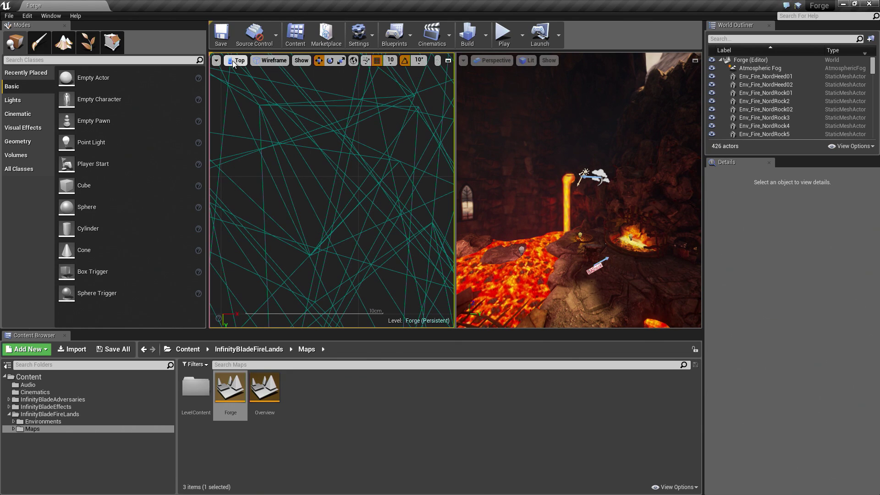
{"action": "left_click", "coordinate": [234, 62]}
{"action": "left_click", "coordinate": [274, 61]}
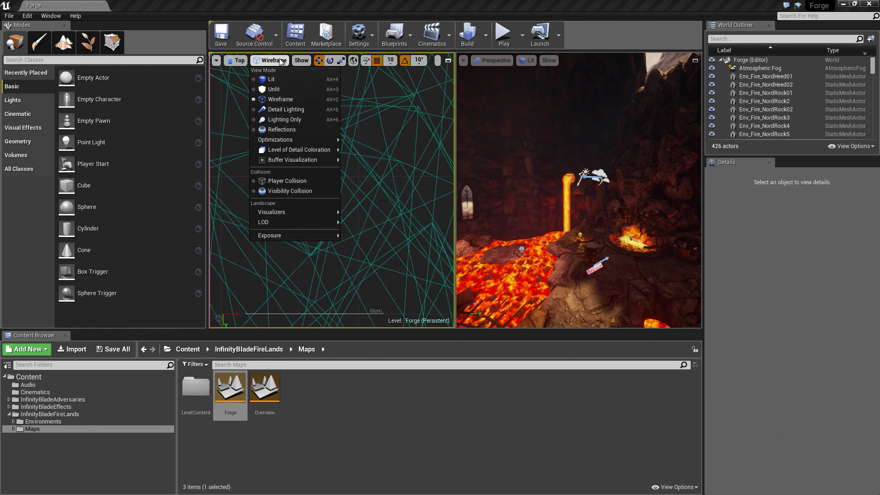
{"action": "left_click", "coordinate": [239, 62]}
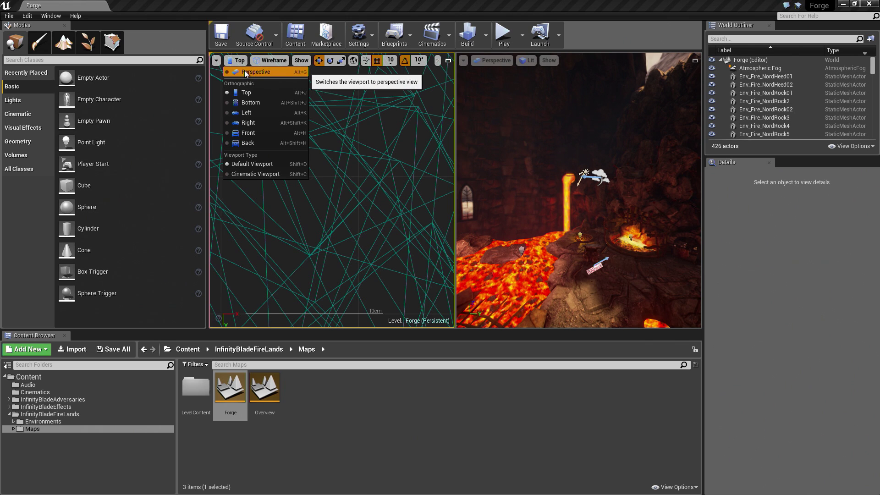
{"action": "left_click", "coordinate": [243, 71]}
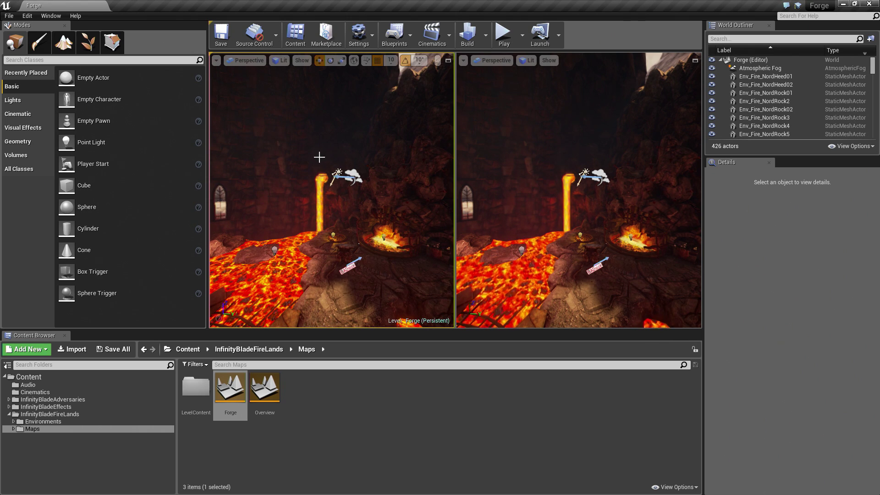
- Make the right pane a Cinematic Viewport and try the 3x3 grid, title-safe and action-safe overlays
{"action": "left_click", "coordinate": [493, 62]}
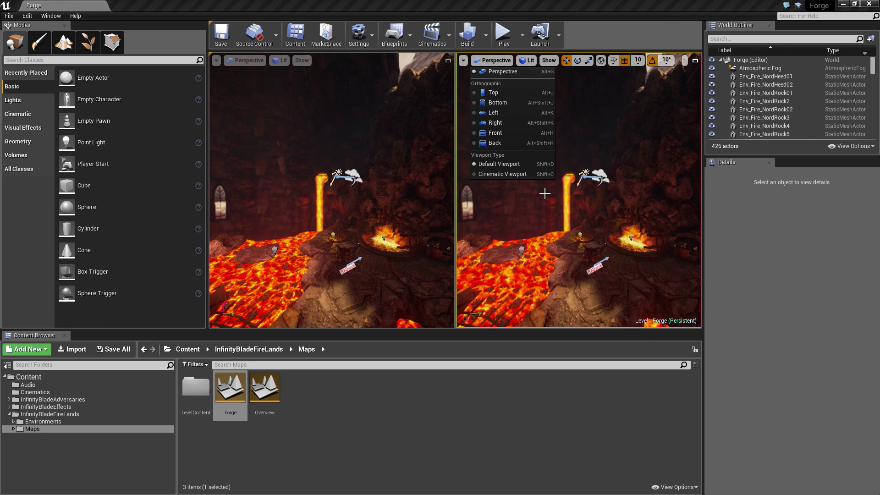
{"action": "left_click", "coordinate": [495, 177]}
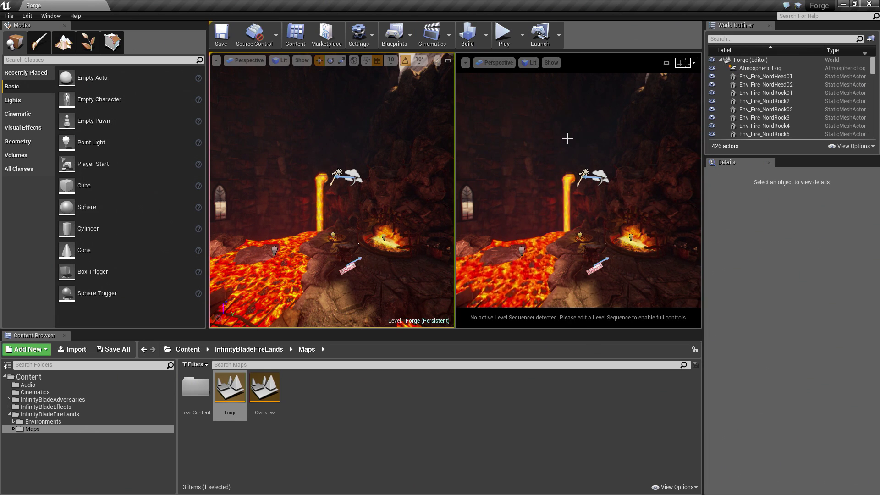
{"action": "left_click", "coordinate": [684, 64]}
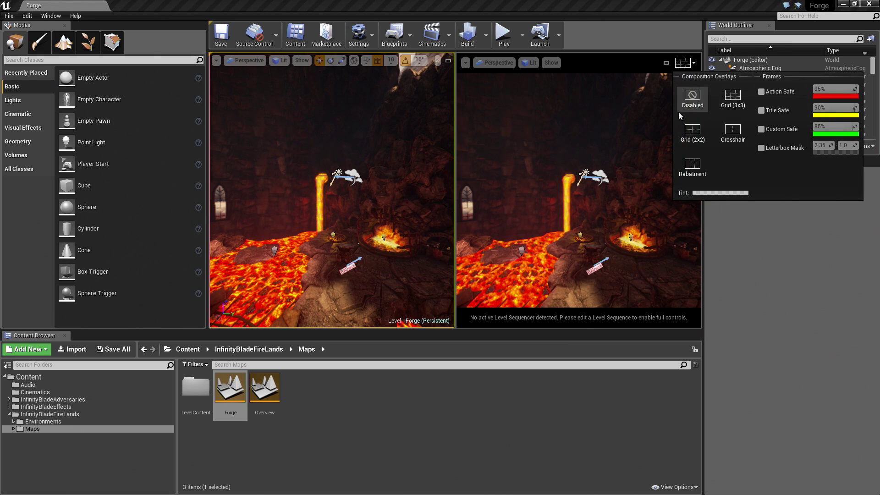
{"action": "left_click", "coordinate": [734, 106]}
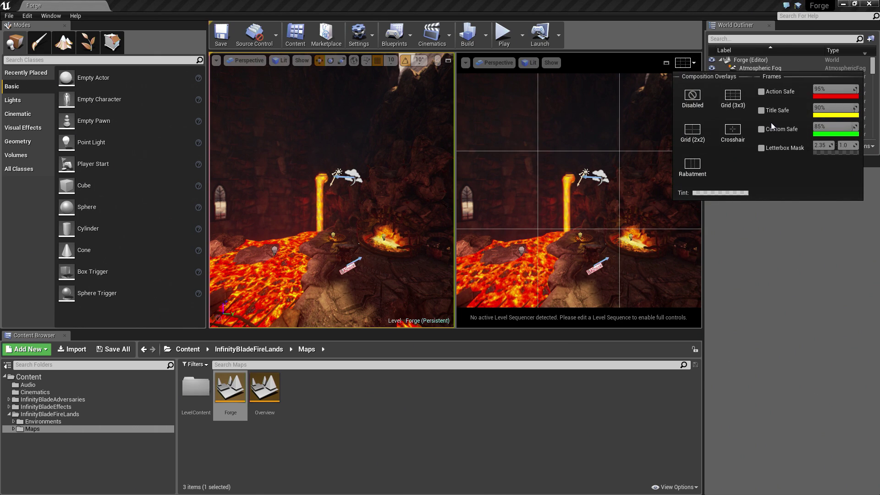
{"action": "left_click", "coordinate": [763, 110]}
{"action": "left_click", "coordinate": [761, 93]}
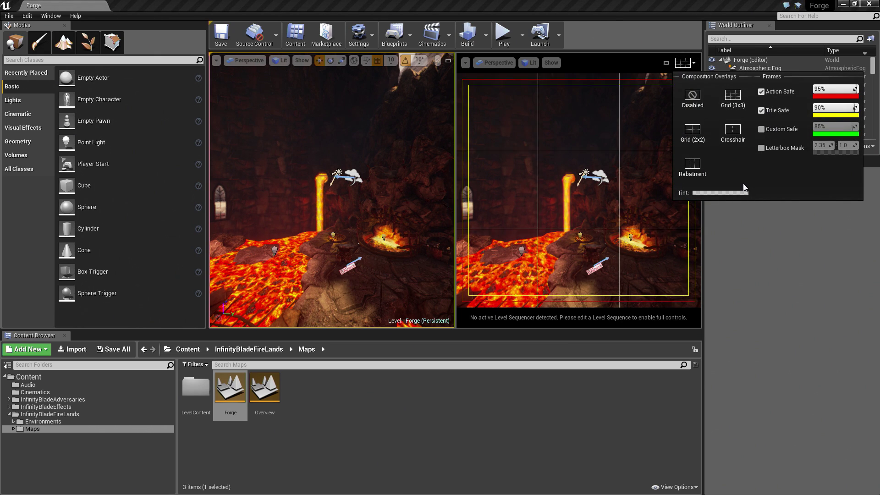
{"action": "left_click_drag", "start_coordinate": [854, 89], "coordinate": [835, 89]}
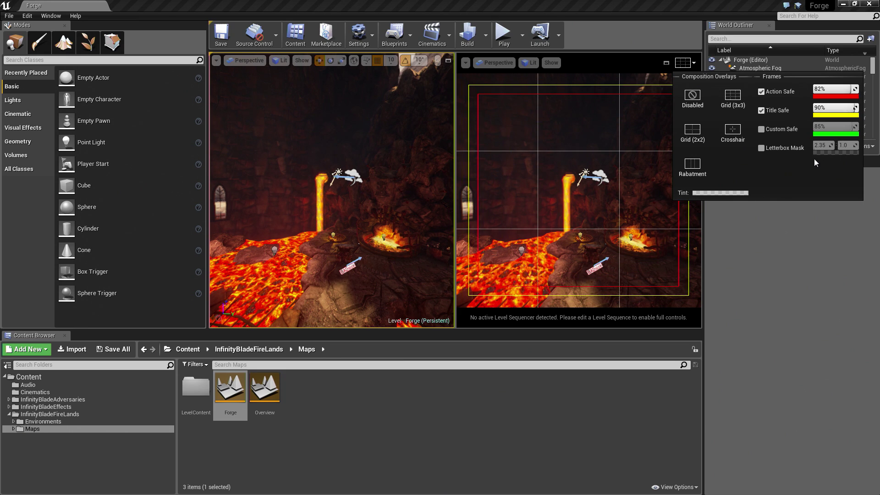
- Remove the 3x3 grid, action-safe and title-safe overlays from the cinematic view
{"action": "left_click", "coordinate": [702, 95]}
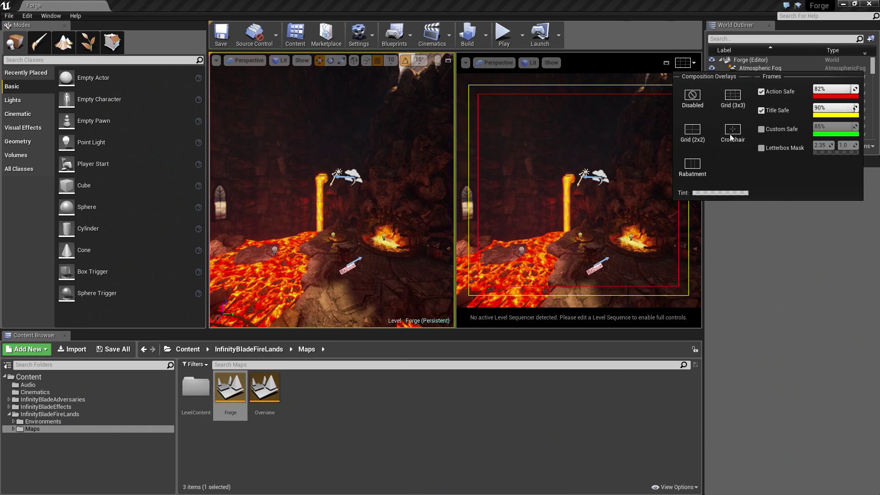
{"action": "left_click", "coordinate": [762, 92]}
{"action": "left_click", "coordinate": [762, 111]}
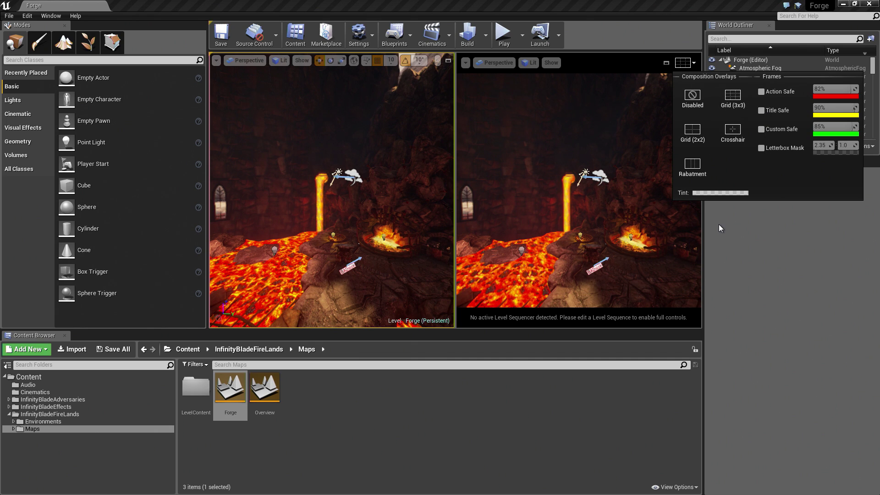
{"action": "left_click", "coordinate": [693, 63]}
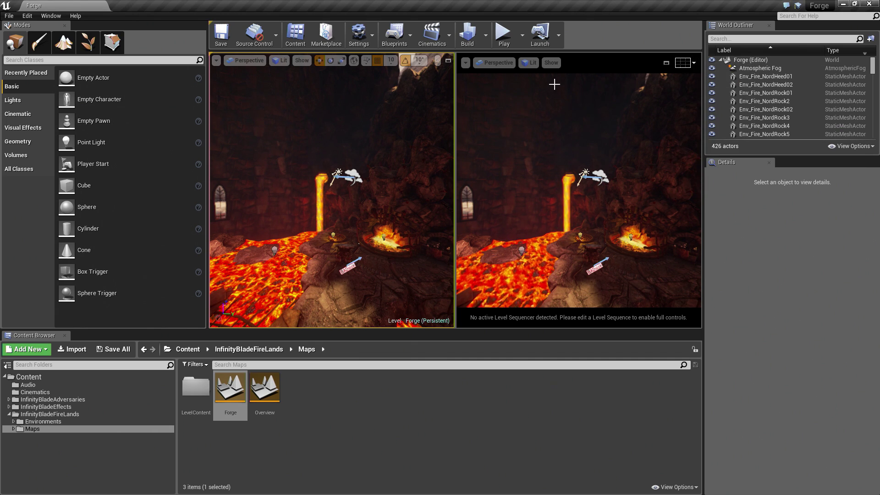
- Hide the right viewport's toolbar
{"action": "left_click", "coordinate": [467, 65]}
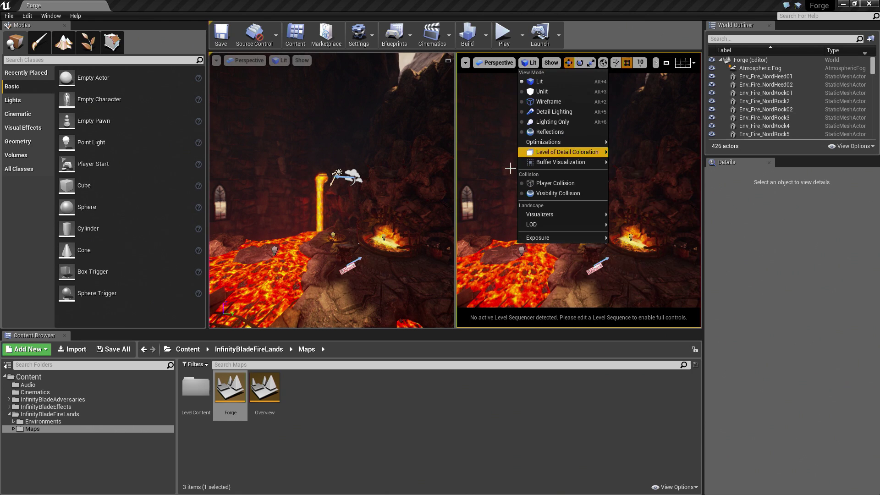
{"action": "mouse_move", "coordinate": [532, 225]}
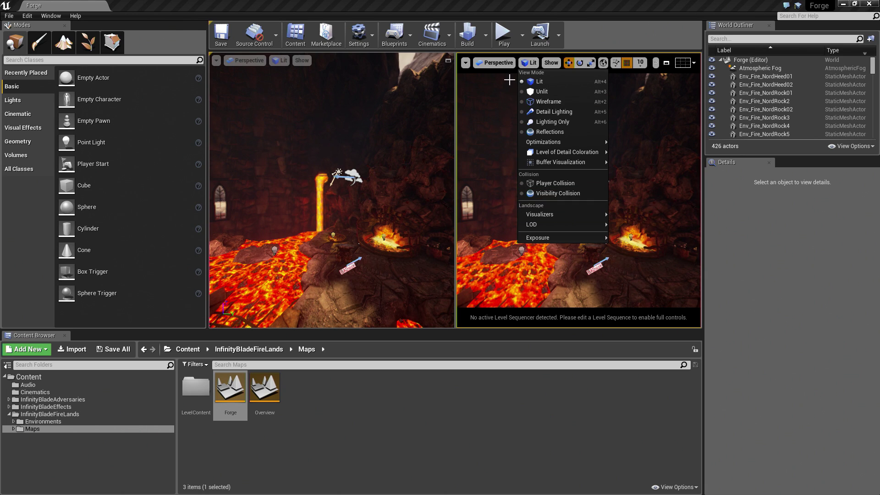
{"action": "left_click", "coordinate": [466, 63]}
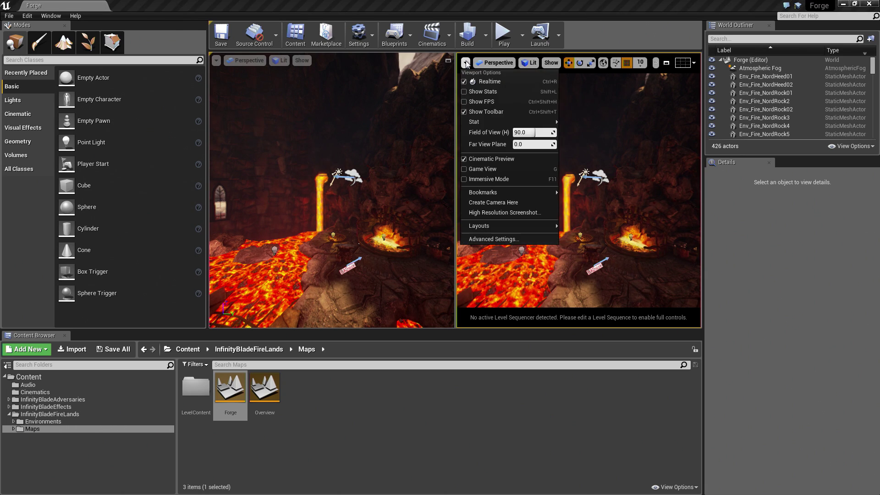
{"action": "left_click", "coordinate": [477, 112]}
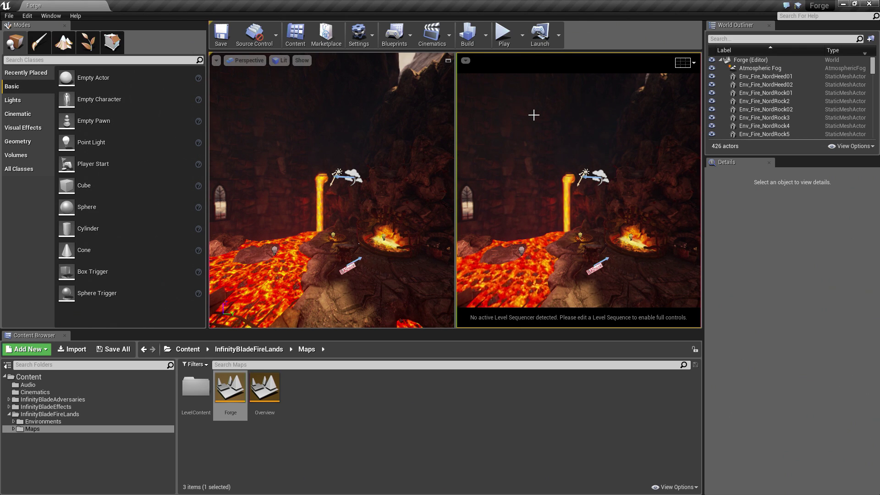
- Fly the right camera low over the lava toward the pedestal, toggling Game View with G
{"action": "right_click_drag", "start_coordinate": [555, 162], "coordinate": [577, 161]}
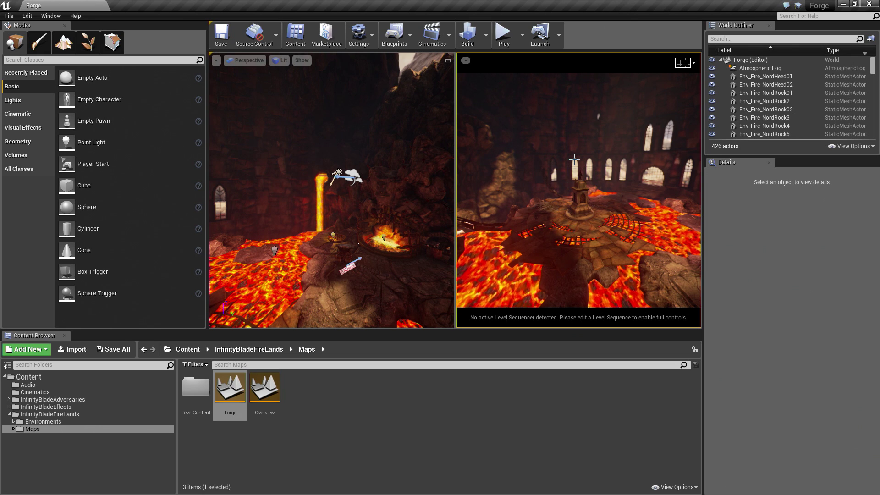
{"action": "mouse_move", "coordinate": [602, 163]}
{"action": "right_mouse_down"}
{"action": "mouse_move", "coordinate": [531, 170]}
{"action": "mouse_move", "coordinate": [588, 170]}
{"action": "right_mouse_up"}
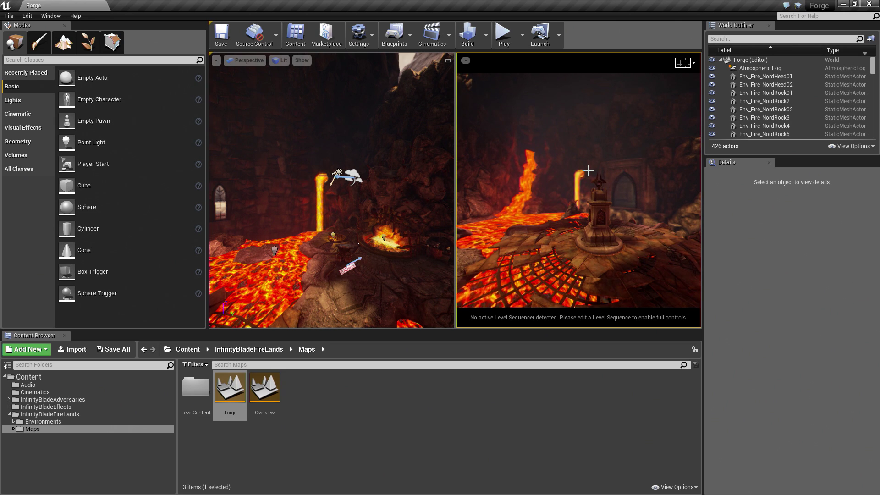
{"action": "key", "text": "g"}
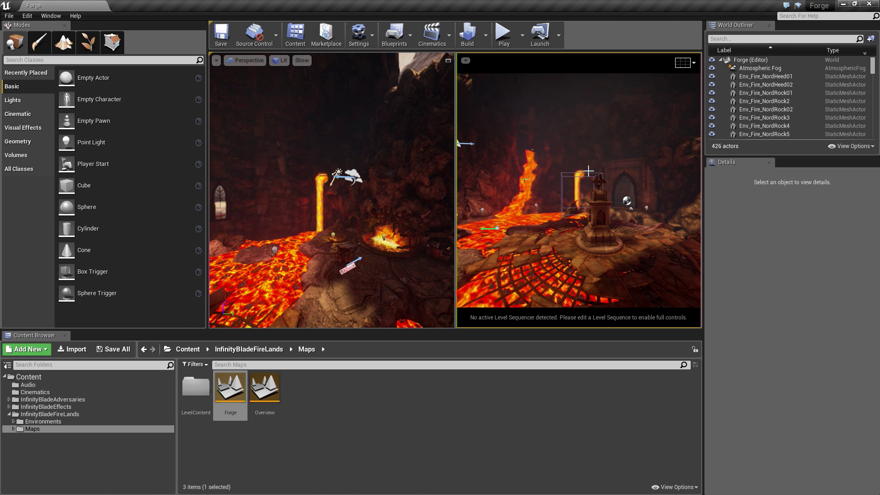
{"action": "key", "text": "g"}
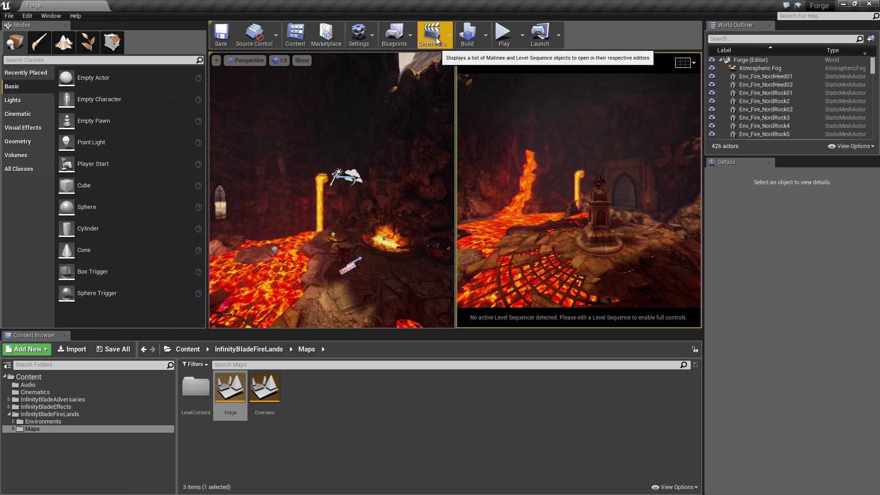
- Open the Cinematics toolbar dropdown
{"action": "left_click", "coordinate": [436, 37]}
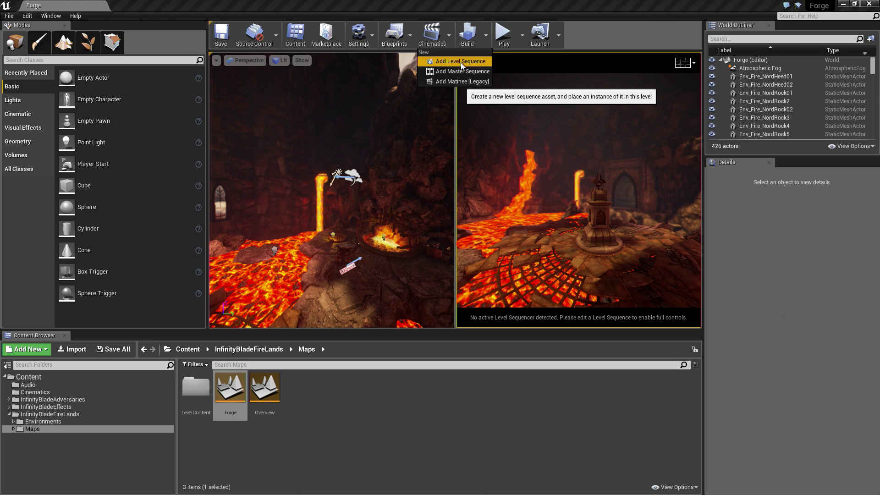
- Add a Level Sequence and save it as 'Master' in the Cinematics folder
{"action": "left_click", "coordinate": [460, 61]}
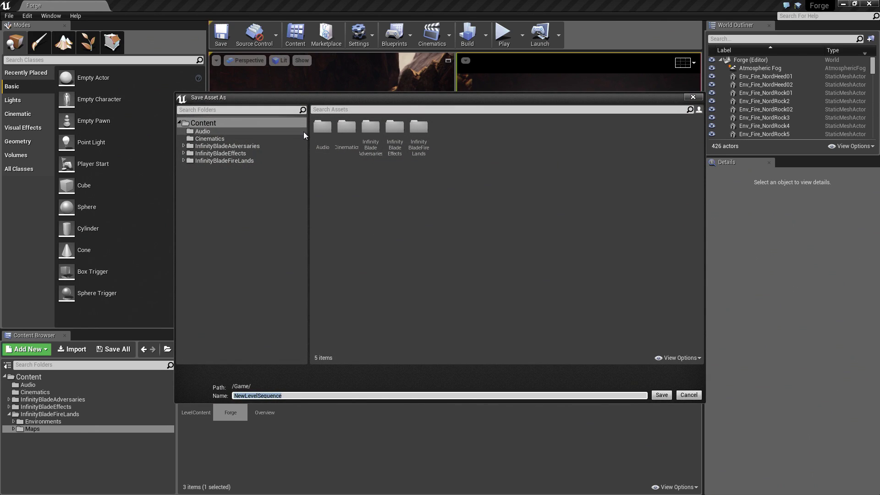
{"action": "left_click", "coordinate": [204, 139]}
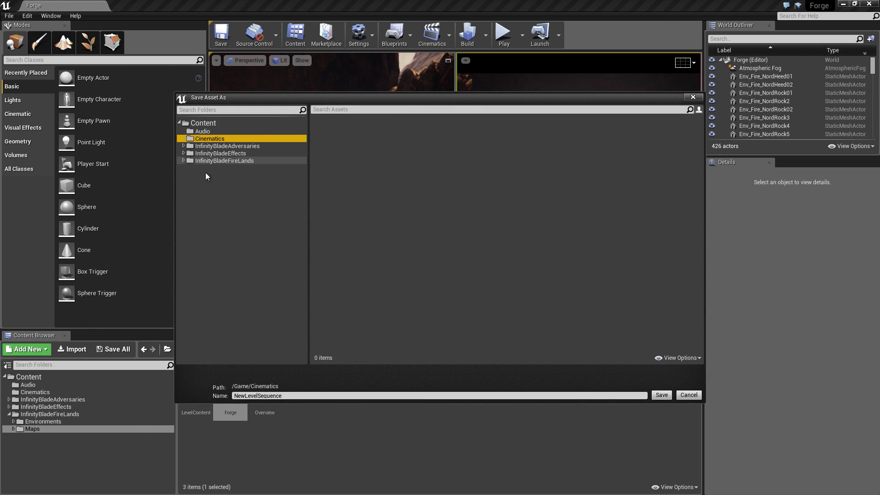
{"action": "left_click", "coordinate": [267, 396]}
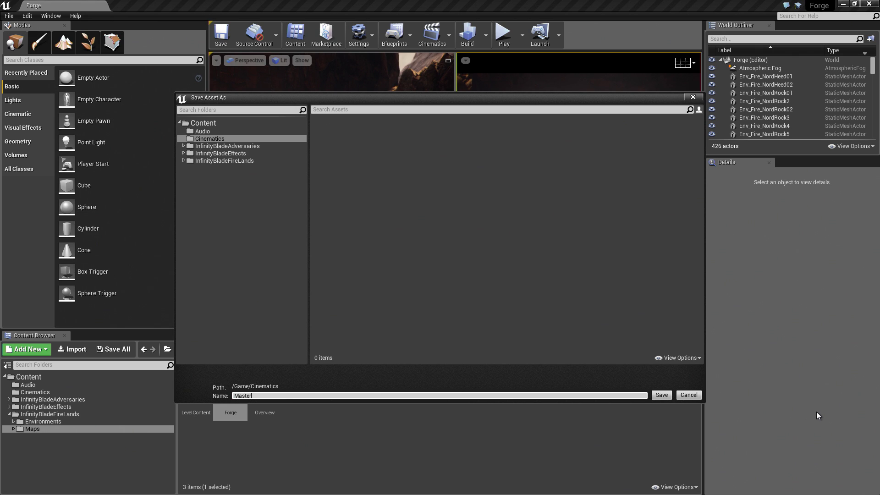
{"action": "type", "text": "Master"}
{"action": "left_click", "coordinate": [661, 395]}
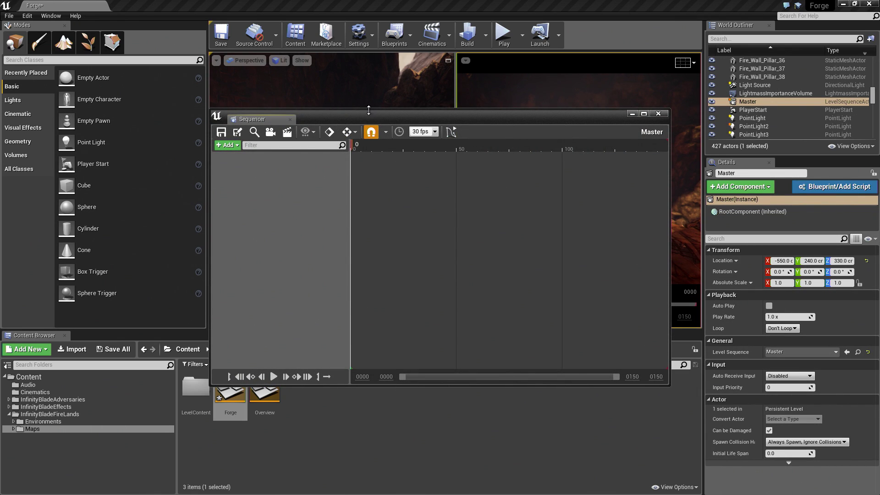
- Drag the floating Sequencer window over to dock it beside the Content Browser
{"action": "left_click_drag", "start_coordinate": [406, 122], "coordinate": [426, 111]}
{"action": "left_click_drag", "start_coordinate": [295, 116], "coordinate": [87, 339]}
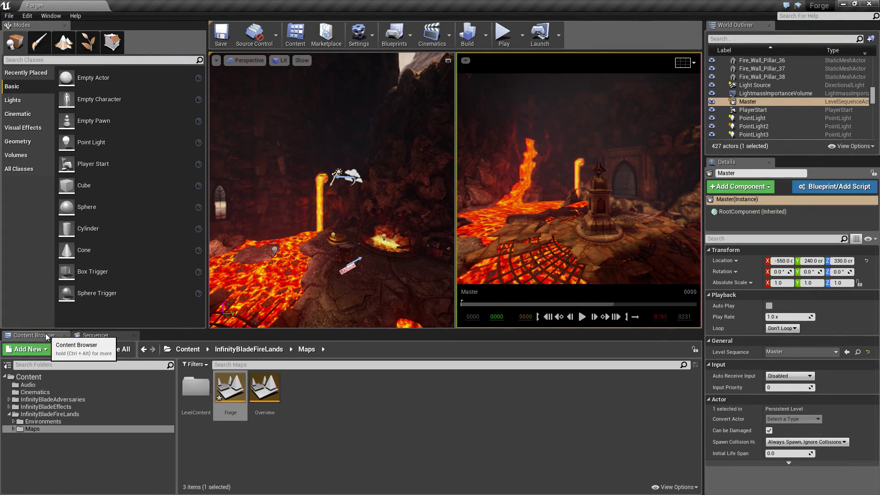
- Dock Sequencer in the lower panel, make it taller, and play the empty Master sequence
{"action": "left_click", "coordinate": [88, 338]}
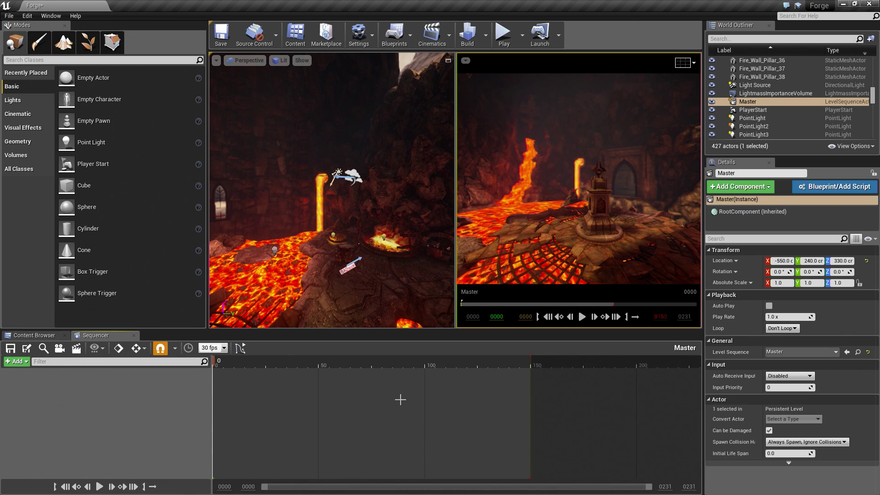
{"action": "mouse_move", "coordinate": [392, 331]}
{"action": "left_mouse_down"}
{"action": "mouse_move", "coordinate": [397, 220]}
{"action": "mouse_move", "coordinate": [399, 331]}
{"action": "left_mouse_up"}
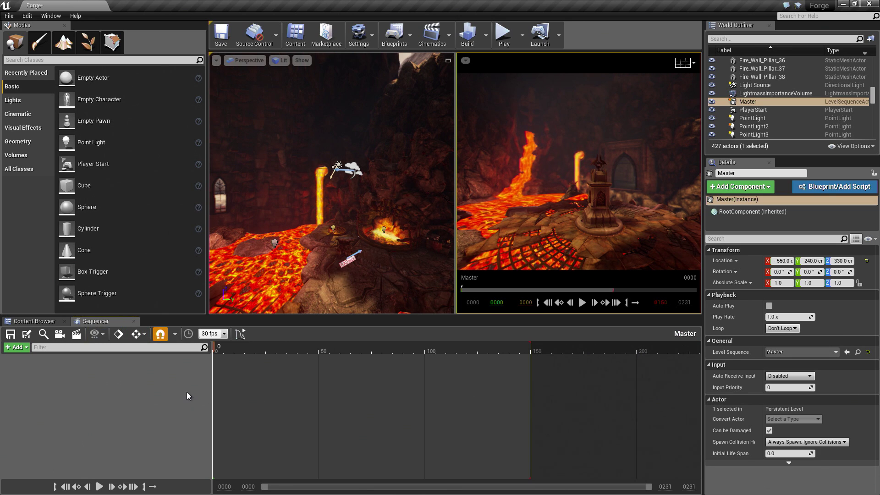
{"action": "left_click", "coordinate": [581, 303]}
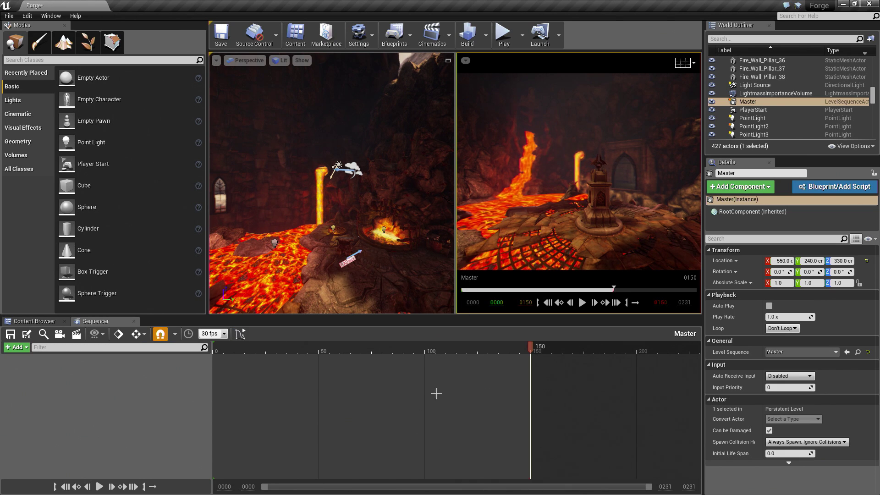
- Set the playhead to frame 136, then pan and zoom the timeline around it
{"action": "left_click", "coordinate": [500, 350]}
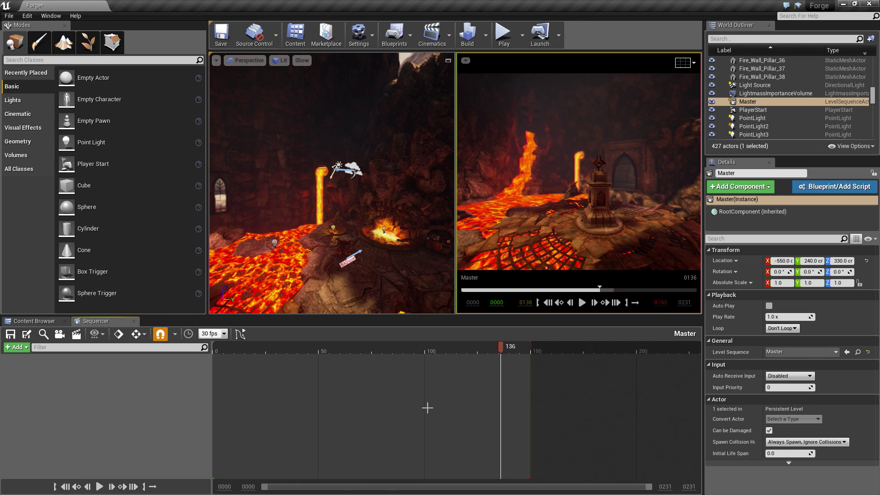
{"action": "right_click_drag", "start_coordinate": [416, 414], "coordinate": [514, 439]}
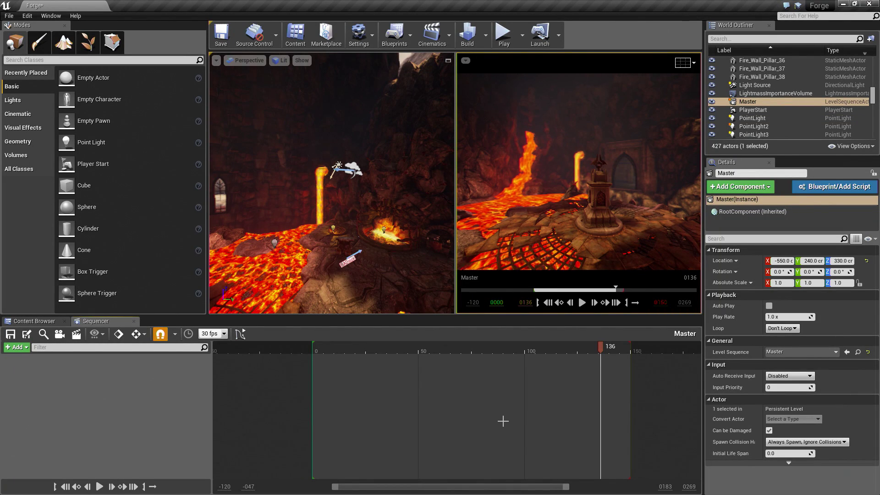
{"action": "scroll", "coordinate": [503, 420], "scroll_direction": "up", "scroll_amount": 5}
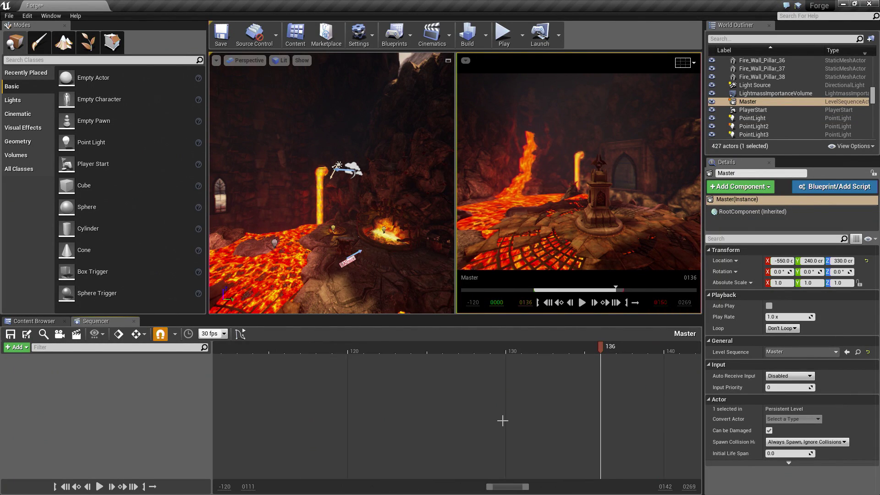
{"action": "scroll", "coordinate": [503, 418], "scroll_direction": "down", "scroll_amount": 15}
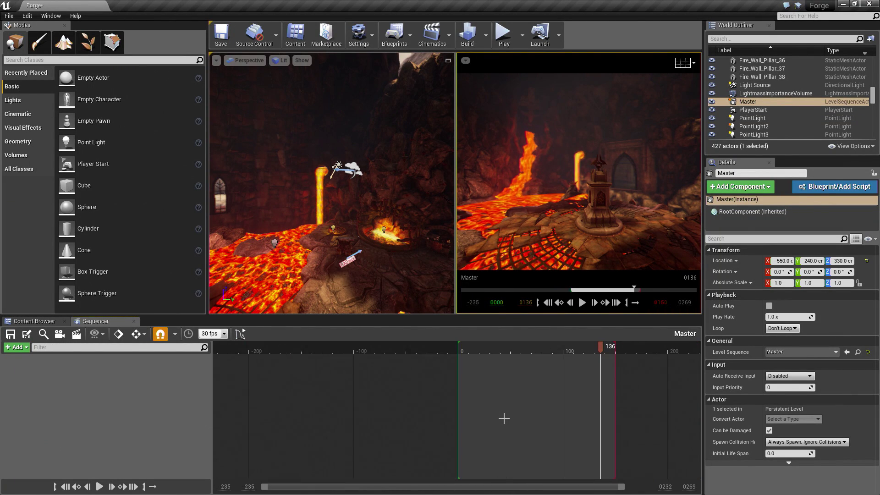
{"action": "scroll", "coordinate": [504, 418], "scroll_direction": "up", "scroll_amount": 12}
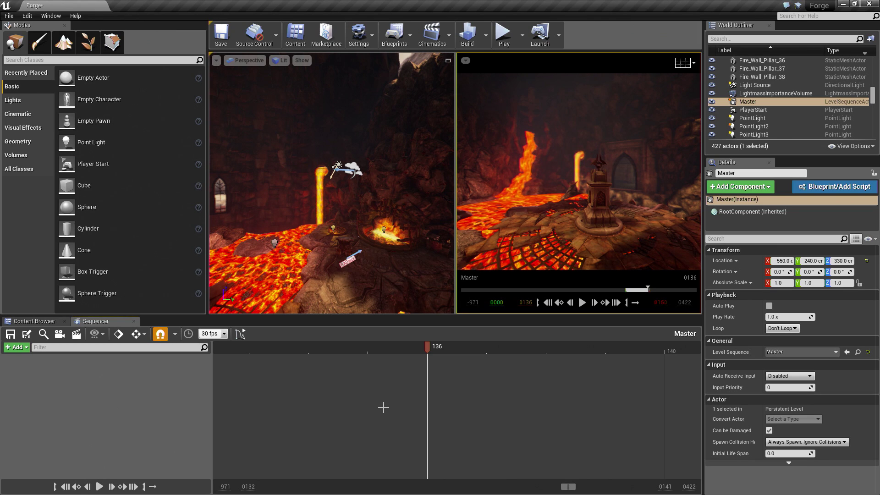
- Fit the timeline to the playback range, scrub to frame 138, jump to end 150, then back to 133
{"action": "key", "text": "f"}
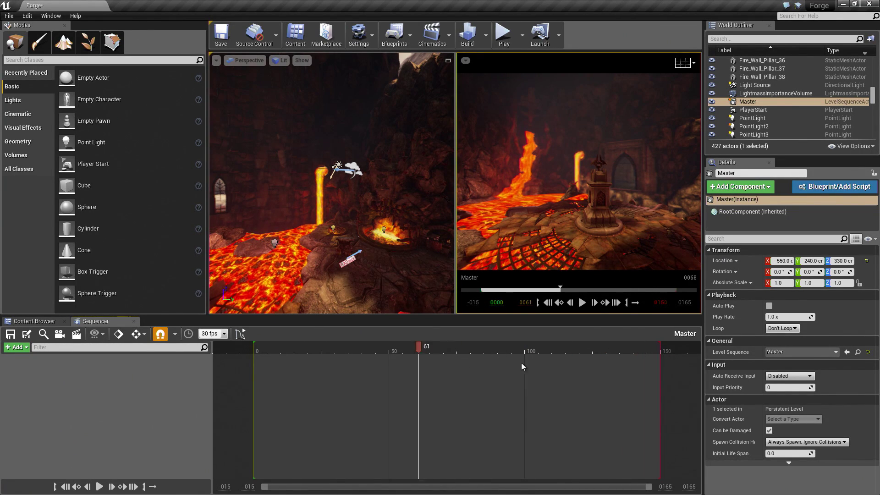
{"action": "left_click_drag", "start_coordinate": [573, 362], "coordinate": [628, 366]}
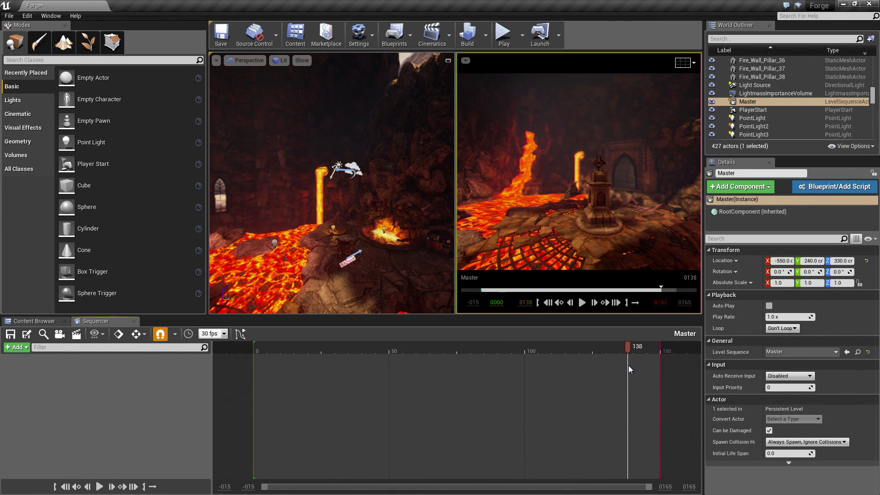
{"action": "left_click", "coordinate": [582, 303]}
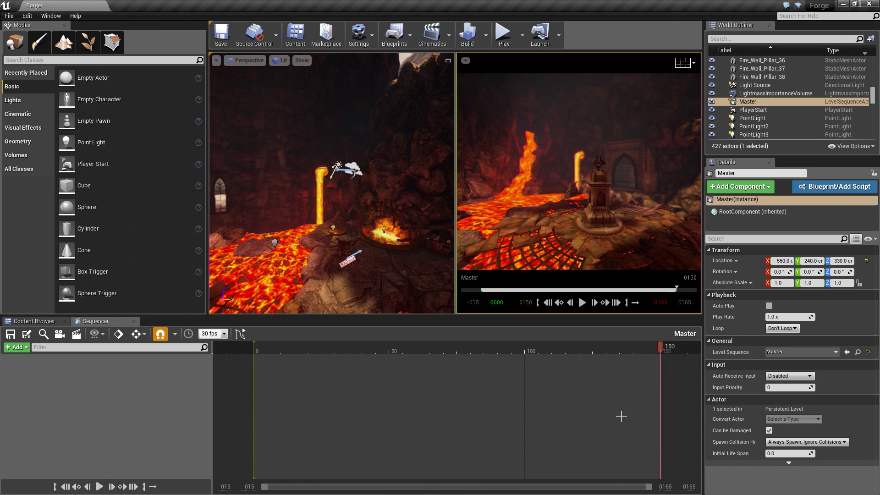
{"action": "left_click_drag", "start_coordinate": [660, 347], "coordinate": [614, 347]}
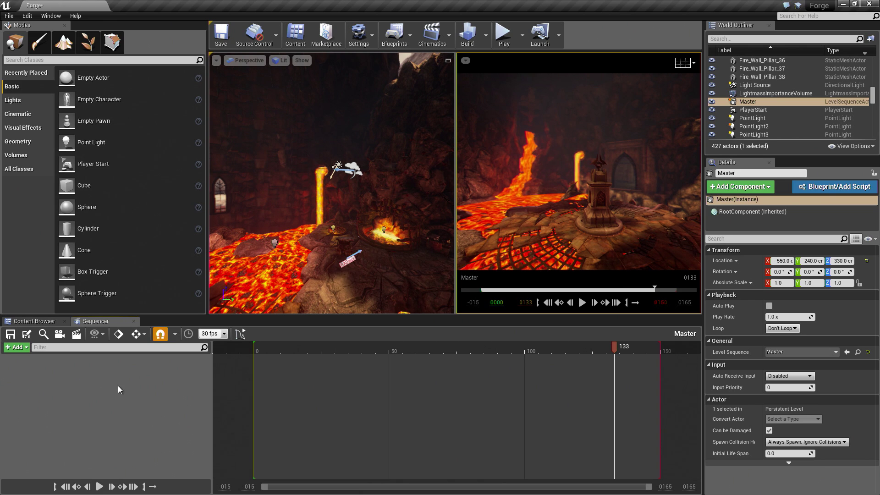
{"action": "left_click", "coordinate": [16, 348]}
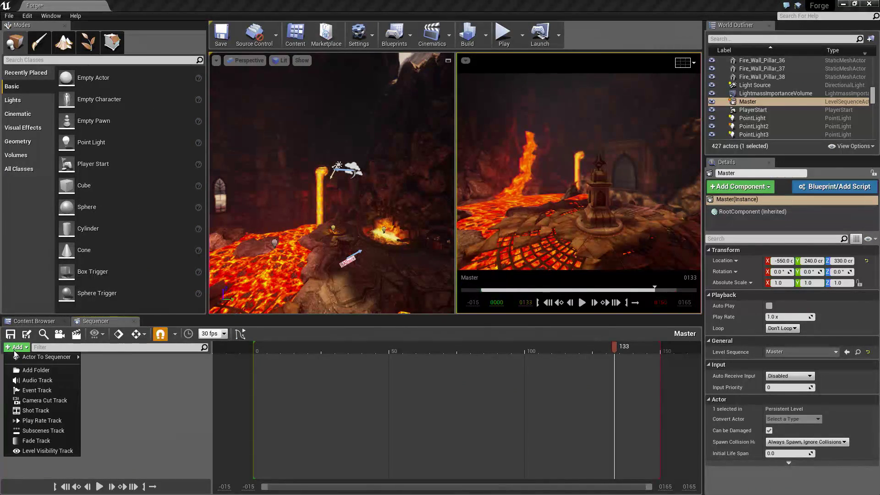
{"action": "left_click", "coordinate": [104, 433]}
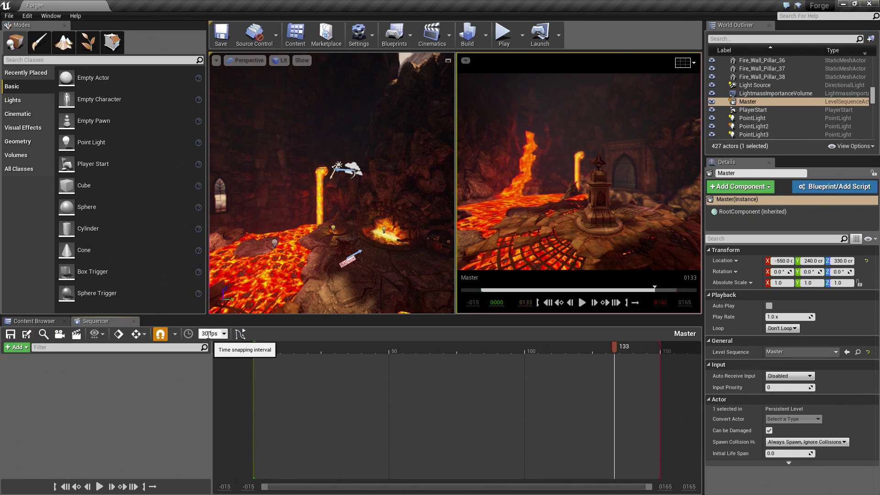
{"action": "left_click", "coordinate": [116, 336]}
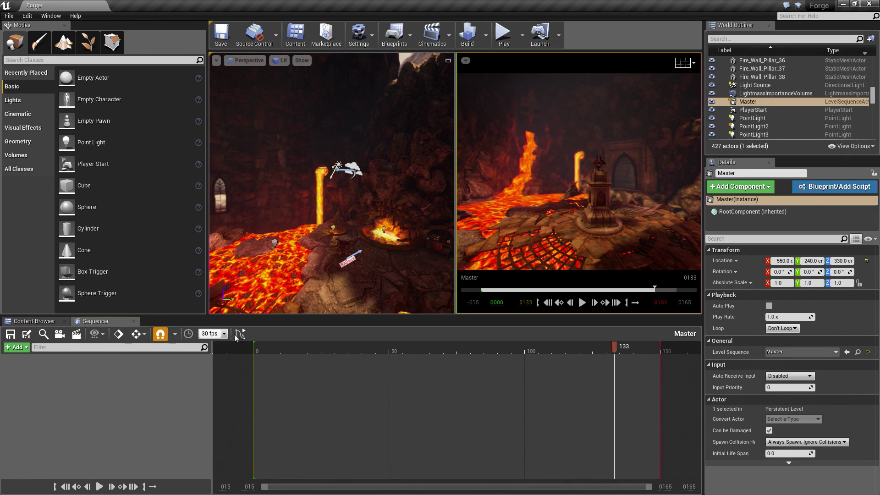
{"action": "left_click", "coordinate": [94, 334]}
{"action": "left_click", "coordinate": [96, 334]}
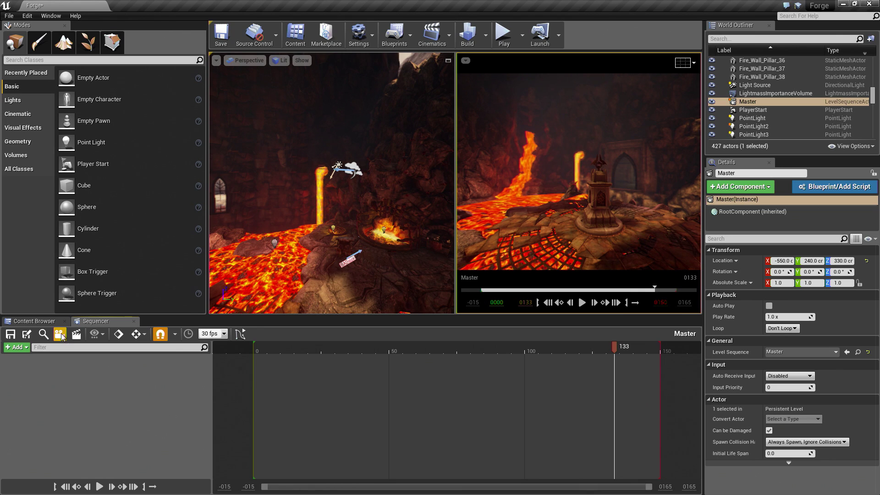
- Browse the project content and open the Cinematics folder
{"action": "left_click", "coordinate": [38, 321]}
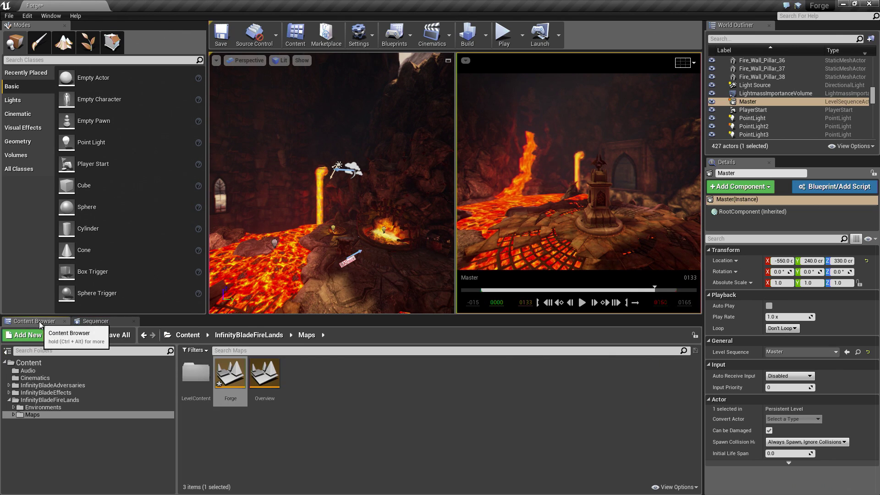
{"action": "left_click", "coordinate": [431, 36]}
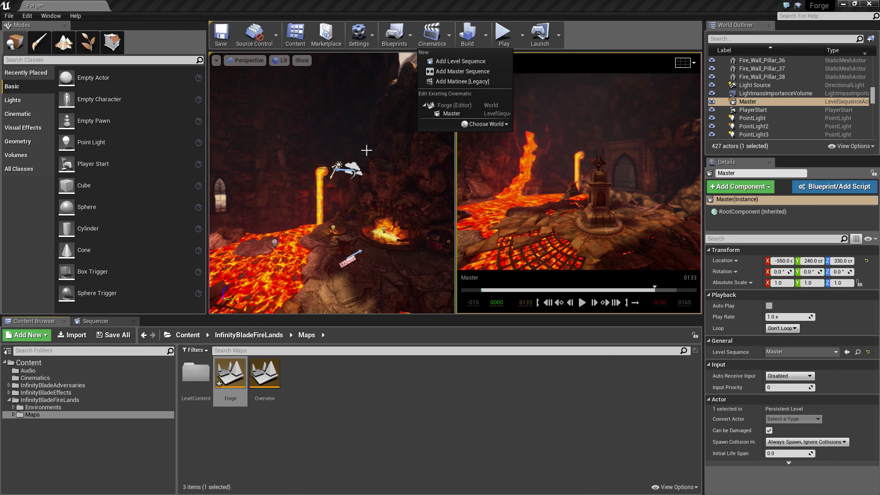
{"action": "left_click", "coordinate": [425, 13]}
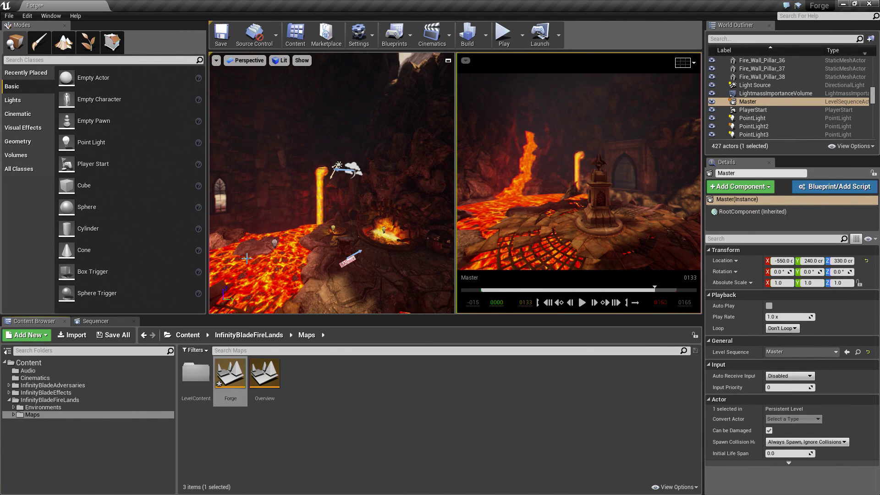
{"action": "left_click", "coordinate": [45, 381]}
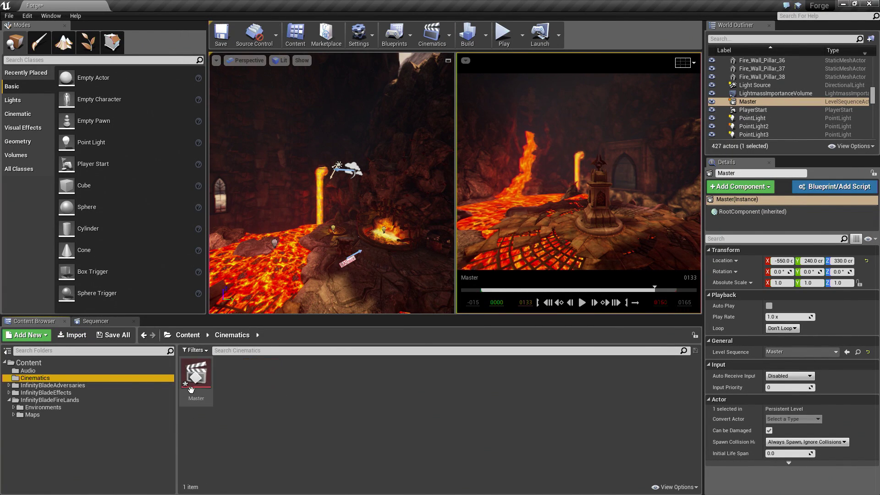
- Create a new Level Sequence asset named Shot_01 beside Master
{"action": "right_click", "coordinate": [224, 376]}
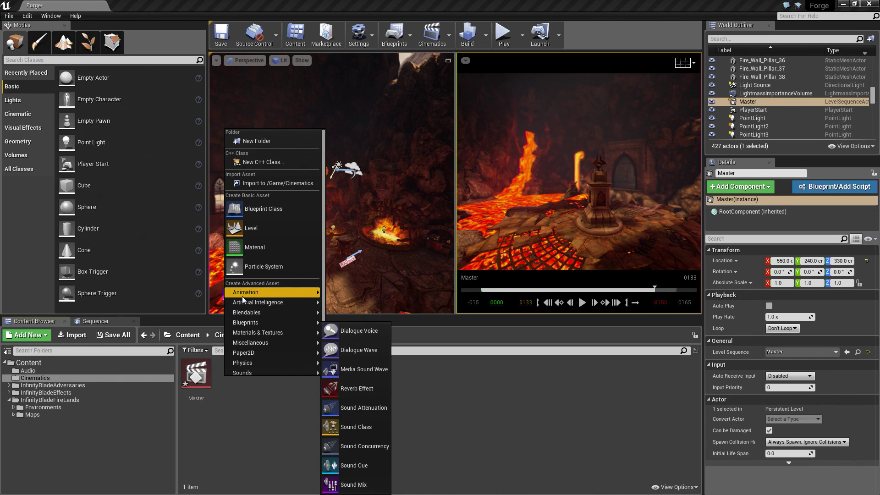
{"action": "mouse_move", "coordinate": [242, 294]}
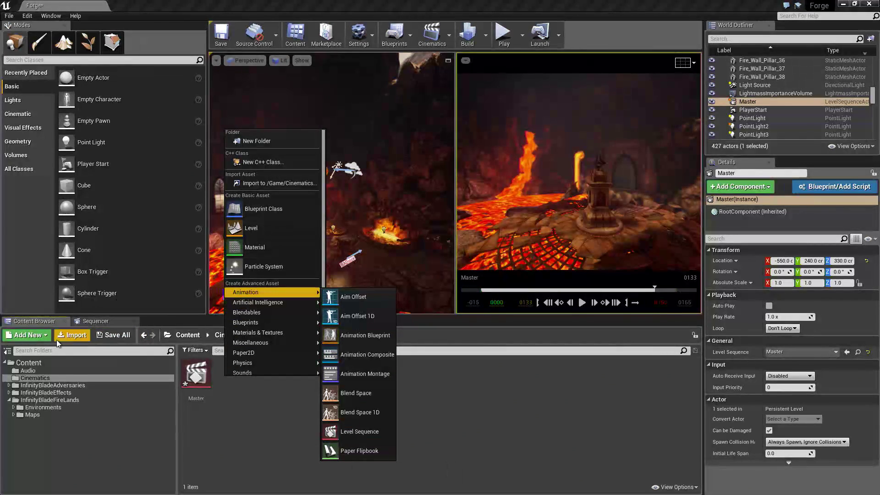
{"action": "left_click", "coordinate": [32, 338]}
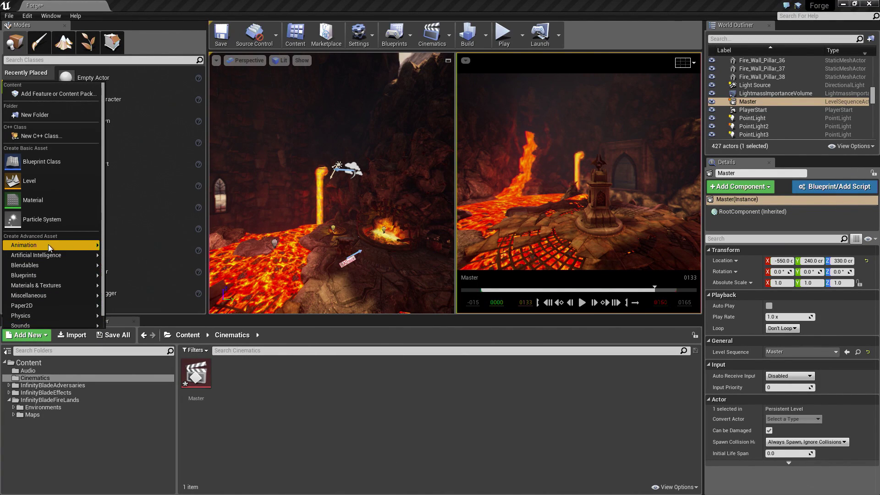
{"action": "mouse_move", "coordinate": [49, 245]}
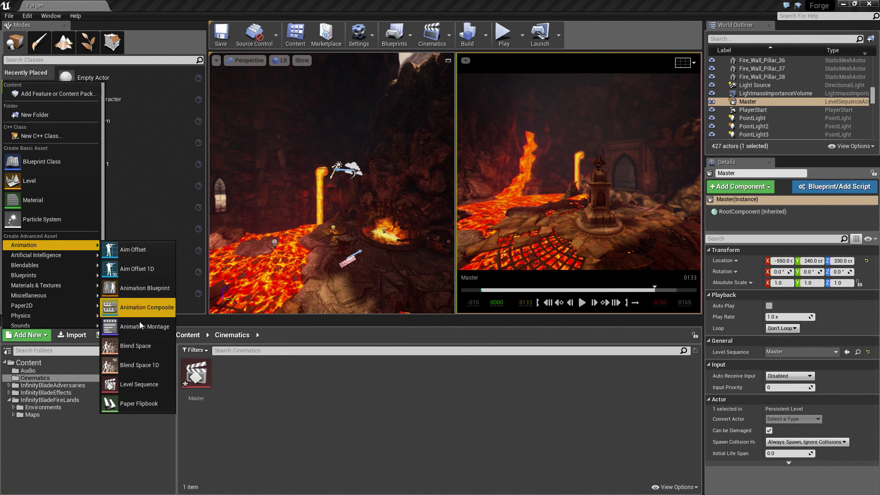
{"action": "left_click", "coordinate": [133, 383]}
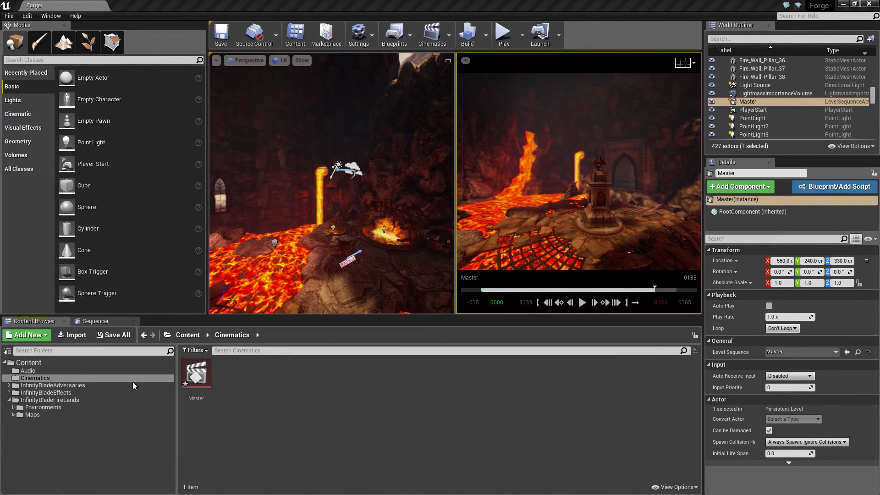
{"action": "type", "text": "Shot_01"}
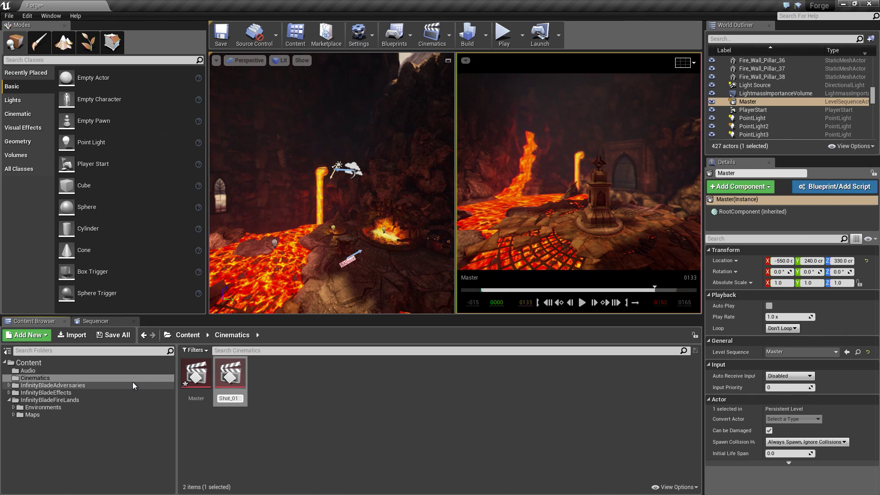
{"action": "key", "text": "Return"}
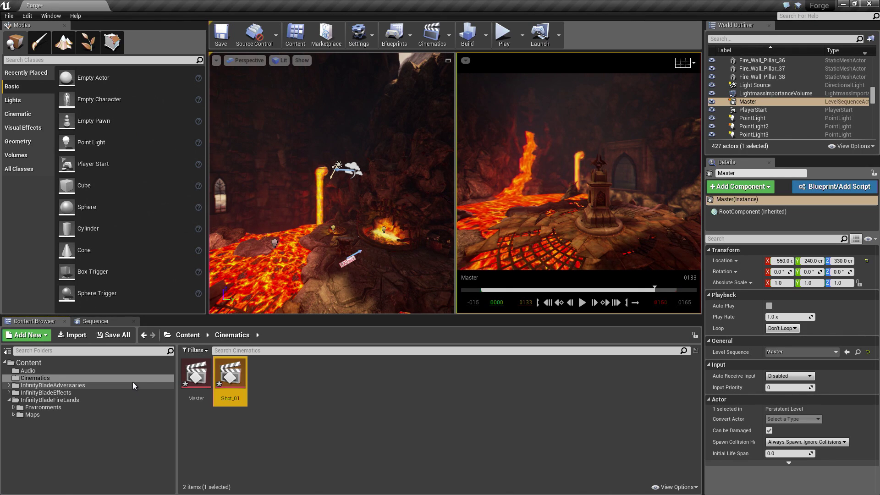
{"action": "left_click", "coordinate": [301, 413]}
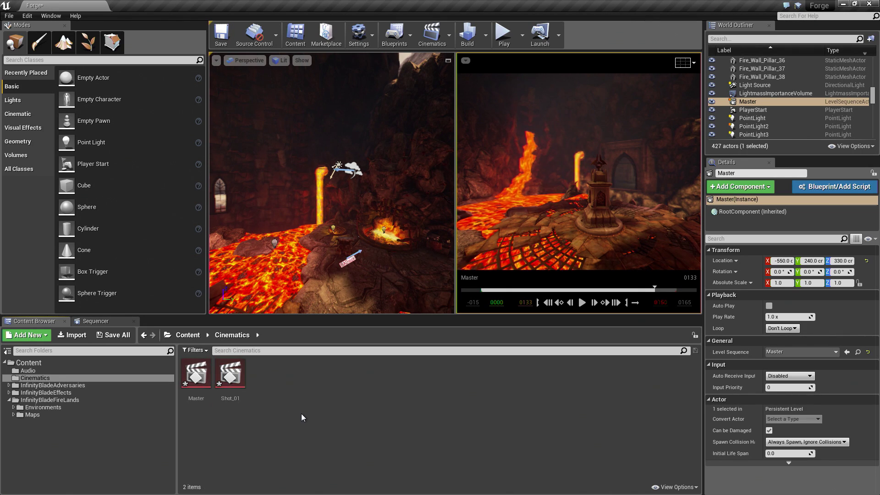
- Back on Master's timeline, add a Shot Track as its first track
{"action": "left_click", "coordinate": [104, 322]}
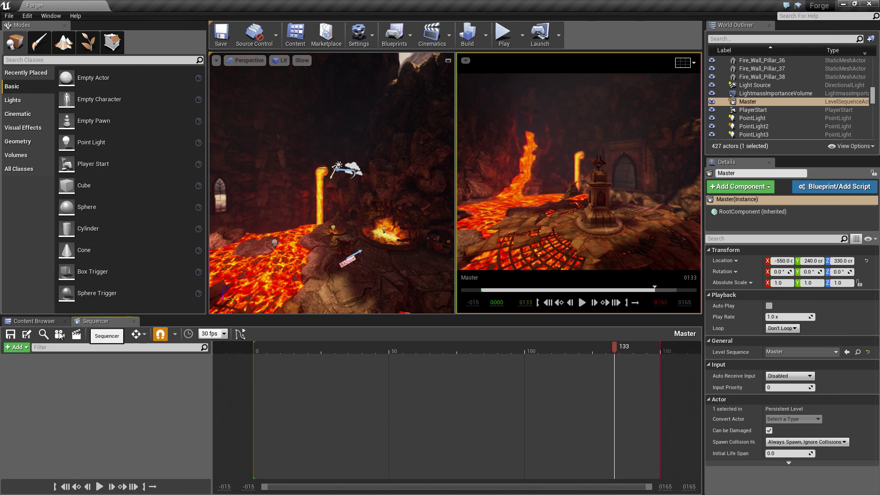
{"action": "left_click", "coordinate": [18, 347]}
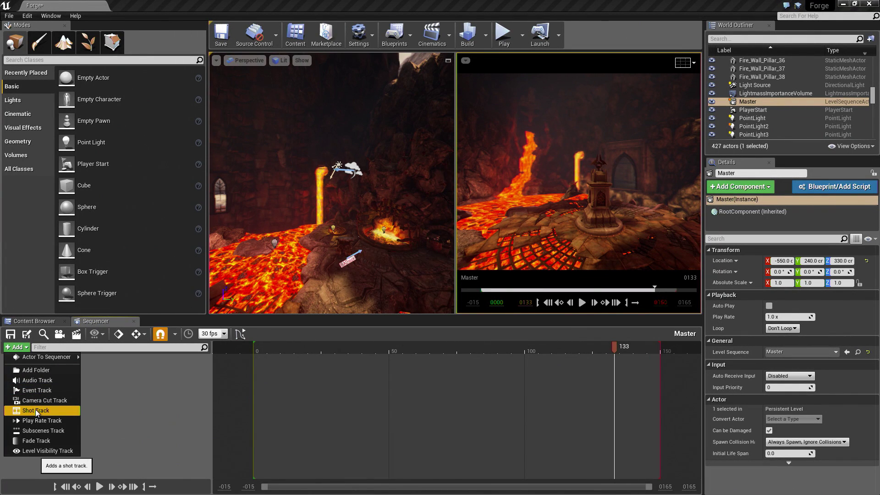
{"action": "left_click", "coordinate": [35, 409]}
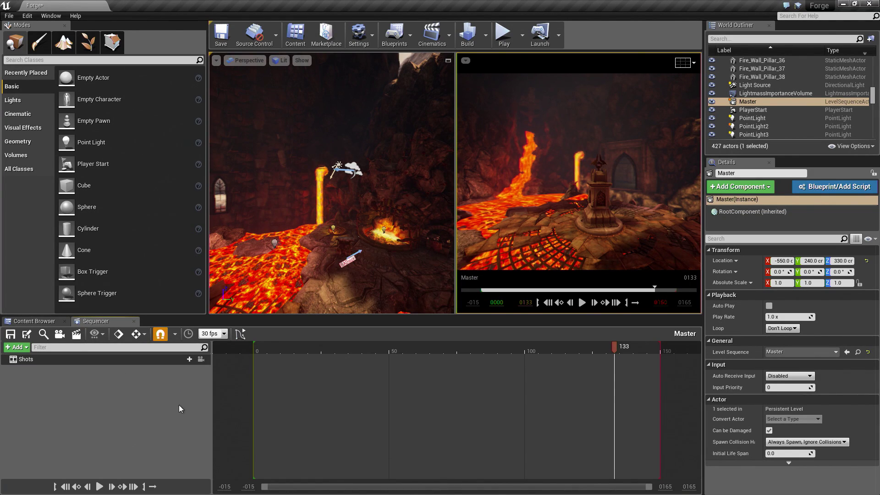
- Insert Shot_01 as a Shots track section and slide it to start at frame 0
{"action": "left_click", "coordinate": [185, 359]}
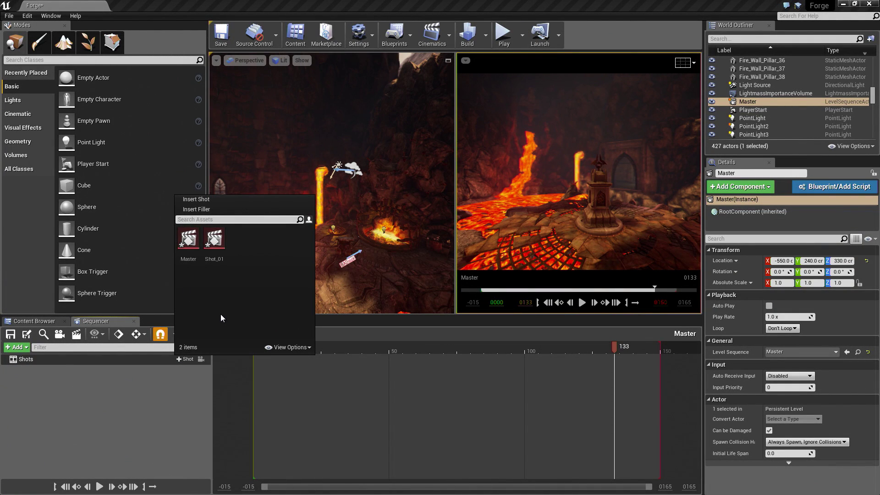
{"action": "left_click", "coordinate": [213, 255]}
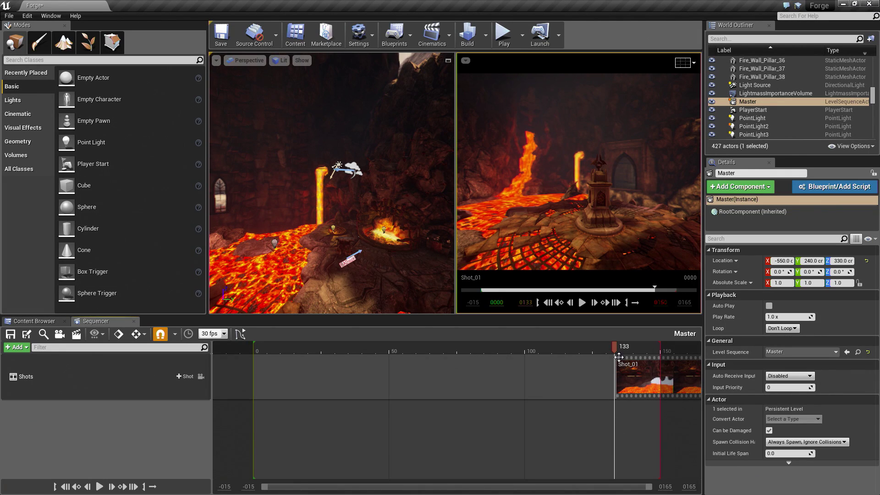
{"action": "mouse_move", "coordinate": [617, 352]}
{"action": "left_mouse_down"}
{"action": "mouse_move", "coordinate": [486, 349]}
{"action": "mouse_move", "coordinate": [615, 356]}
{"action": "left_mouse_up"}
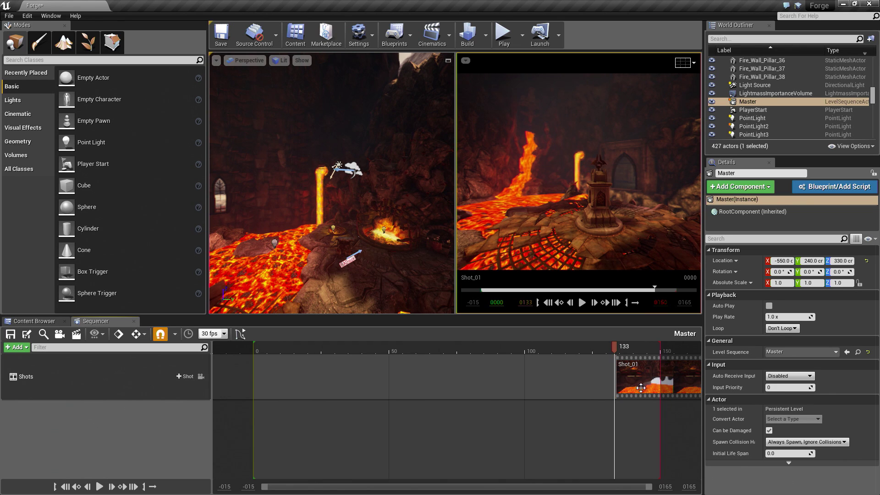
{"action": "left_click_drag", "start_coordinate": [641, 387], "coordinate": [379, 383]}
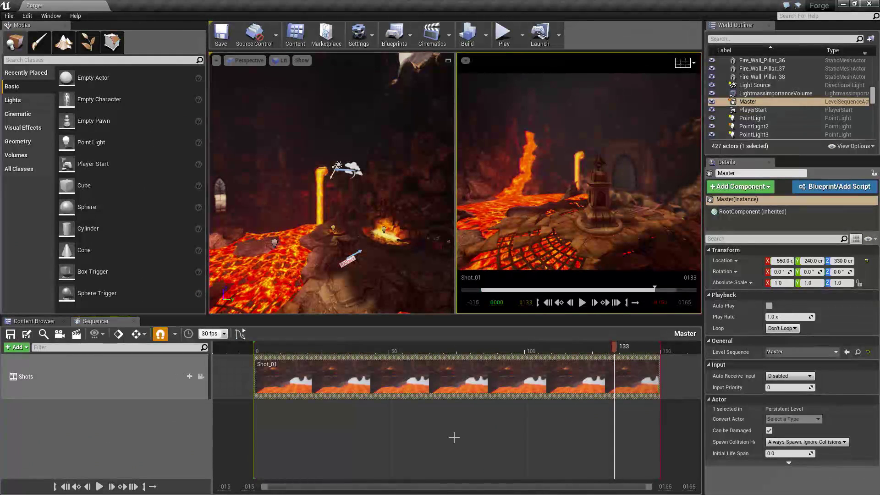
- Duplicate Shot_01 twice with Ctrl+W as Shot_02 and Shot_03, then return to Master's timeline
{"action": "left_click", "coordinate": [136, 333]}
{"action": "left_click", "coordinate": [35, 320]}
{"action": "left_click", "coordinate": [230, 377]}
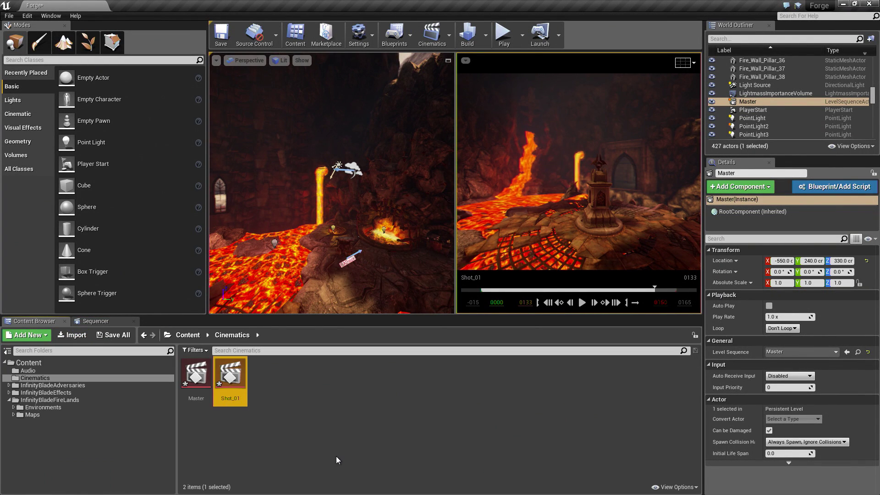
{"action": "key", "text": "ctrl+w"}
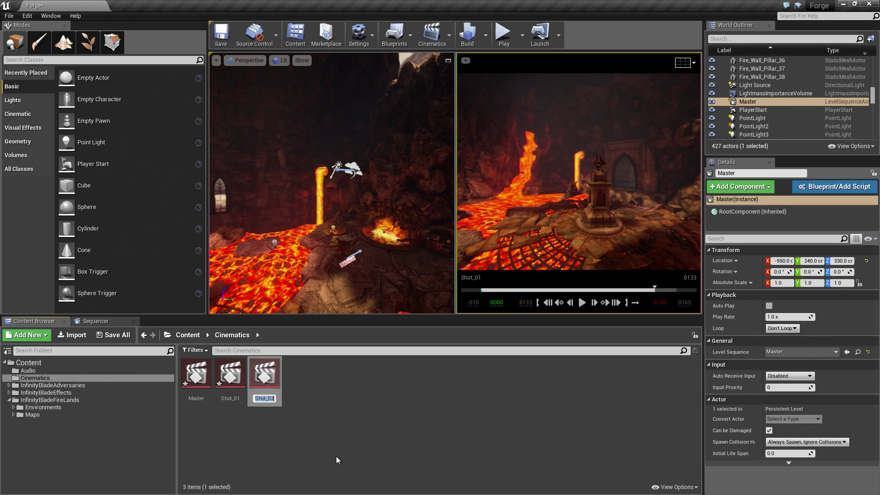
{"action": "key", "text": "Return"}
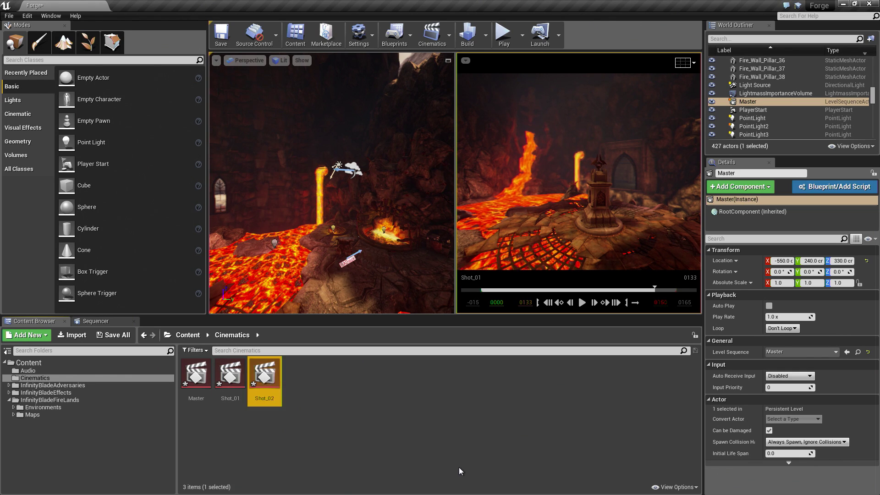
{"action": "key", "text": "ctrl+w"}
{"action": "key", "text": "Return"}
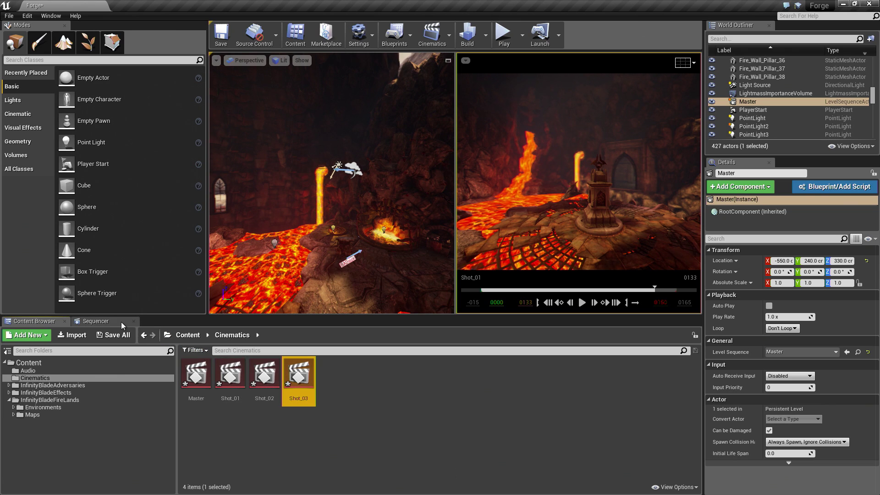
{"action": "left_click", "coordinate": [96, 321]}
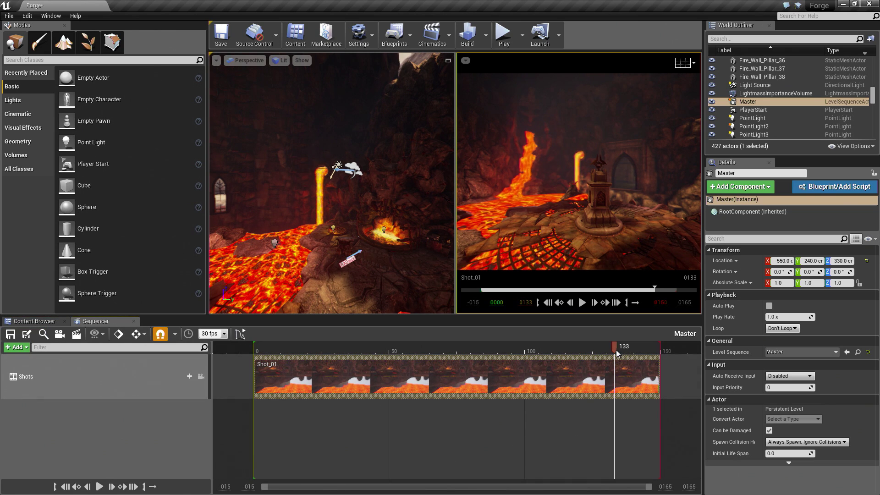
- Insert Shot_02 and Shot_03 as sections following Shot_01 on the Shots track
{"action": "left_click_drag", "start_coordinate": [616, 350], "coordinate": [660, 347]}
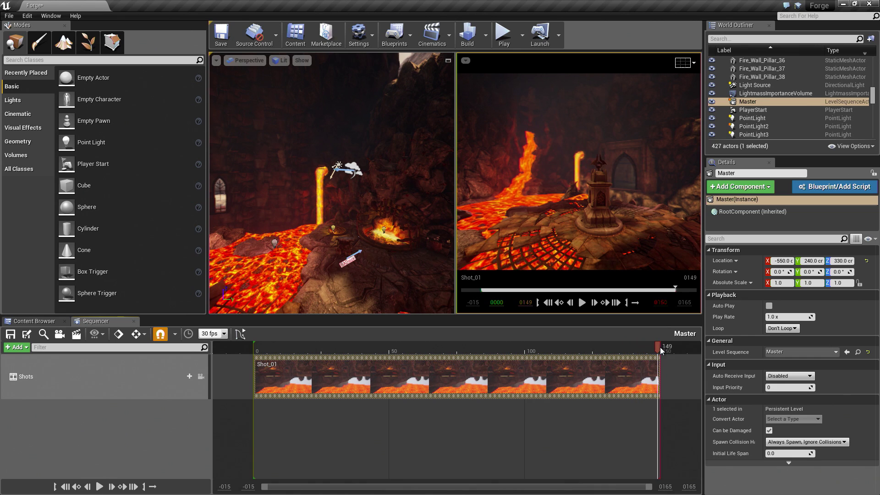
{"action": "left_click", "coordinate": [185, 376]}
{"action": "left_click", "coordinate": [240, 256]}
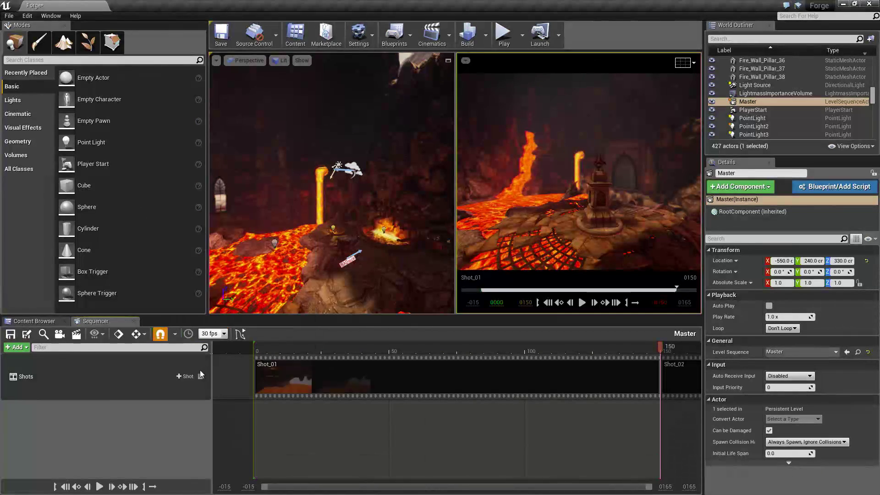
{"action": "left_click", "coordinate": [187, 377]}
{"action": "left_click", "coordinate": [349, 369]}
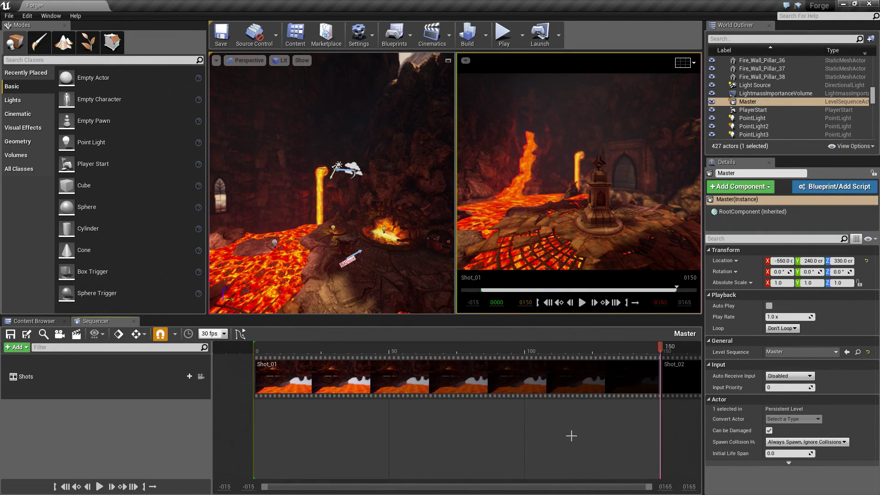
- Extend the Master playback end to frame 450
{"action": "scroll", "coordinate": [573, 433], "scroll_direction": "down", "scroll_amount": 2}
{"action": "scroll", "coordinate": [573, 432], "scroll_direction": "down", "scroll_amount": 6}
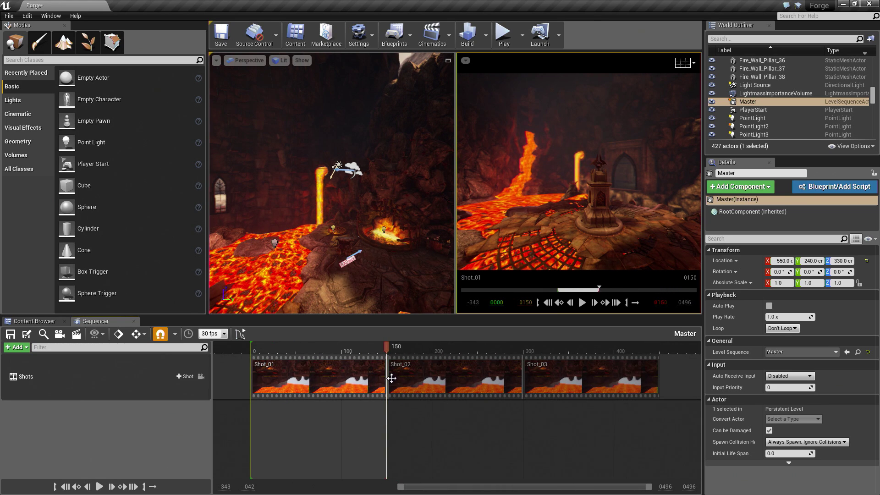
{"action": "left_click_drag", "start_coordinate": [387, 356], "coordinate": [660, 363]}
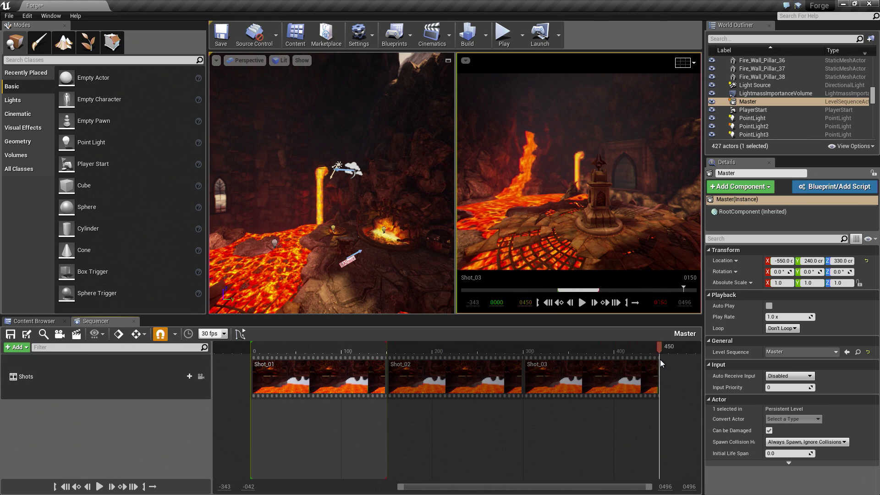
{"action": "left_click", "coordinate": [627, 303]}
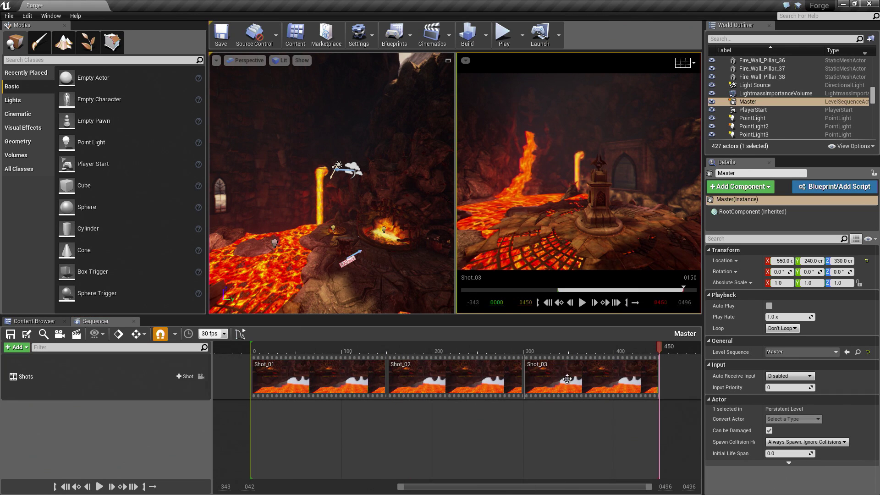
- Rearrange the sections across rows into Shot_02 (0), Shot_01 (150), Shot_03 (300–450)
{"action": "left_click_drag", "start_coordinate": [439, 384], "coordinate": [311, 428]}
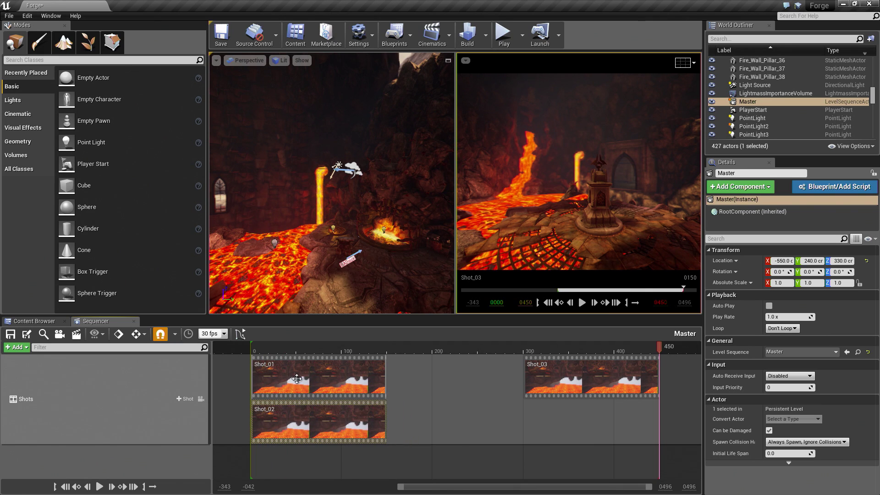
{"action": "left_click_drag", "start_coordinate": [297, 381], "coordinate": [570, 436]}
{"action": "left_click_drag", "start_coordinate": [571, 385], "coordinate": [435, 387]}
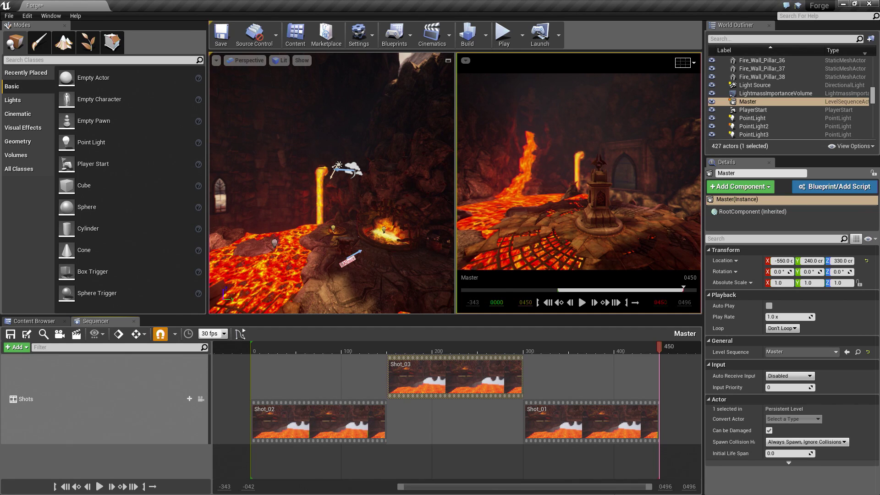
{"action": "left_click", "coordinate": [309, 351]}
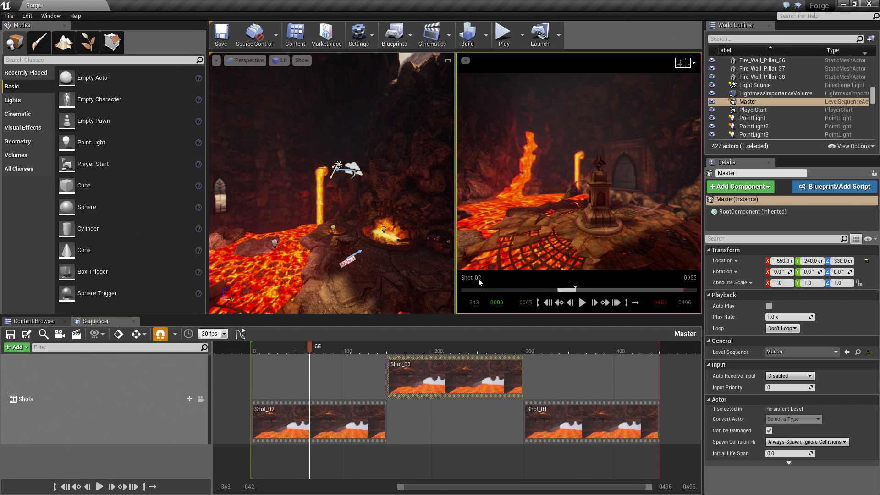
{"action": "left_click_drag", "start_coordinate": [314, 346], "coordinate": [550, 347]}
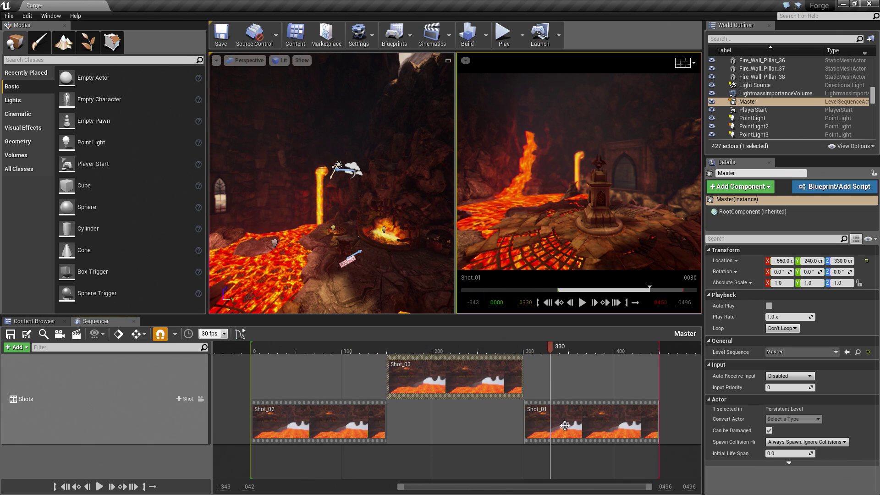
{"action": "left_click_drag", "start_coordinate": [554, 409], "coordinate": [417, 409]}
{"action": "left_click_drag", "start_coordinate": [453, 380], "coordinate": [590, 380]}
{"action": "left_click_drag", "start_coordinate": [467, 418], "coordinate": [467, 380]}
{"action": "left_click_drag", "start_coordinate": [569, 380], "coordinate": [566, 403]}
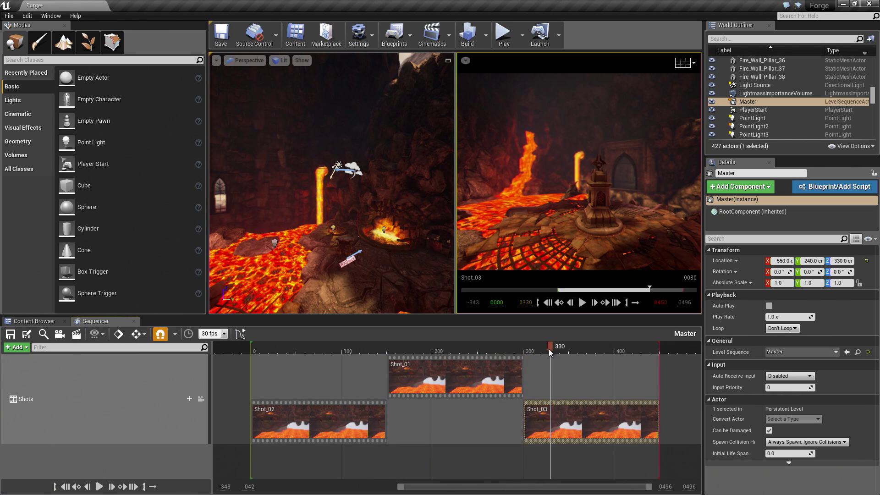
{"action": "left_click_drag", "start_coordinate": [550, 348], "coordinate": [454, 397]}
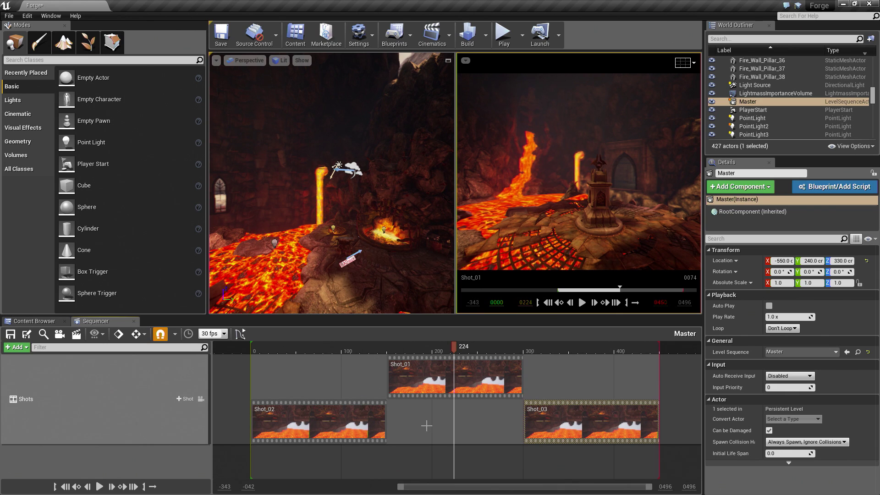
{"action": "left_click", "coordinate": [36, 321]}
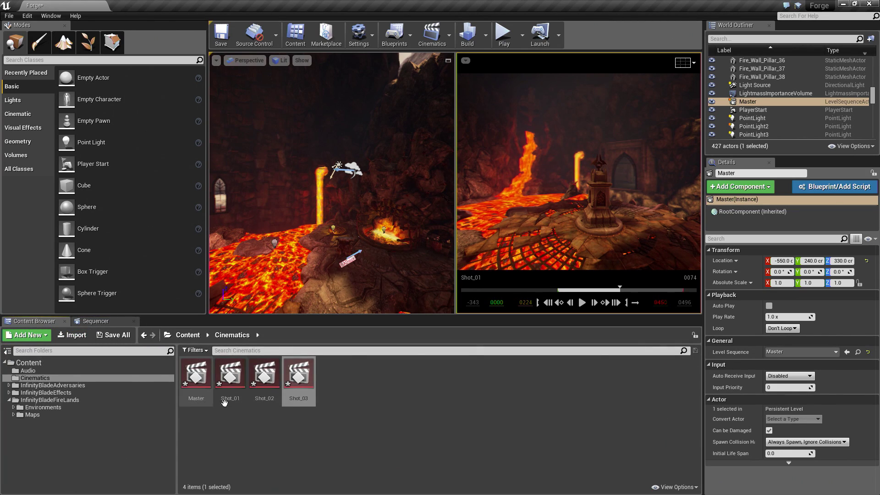
{"action": "left_click", "coordinate": [110, 321]}
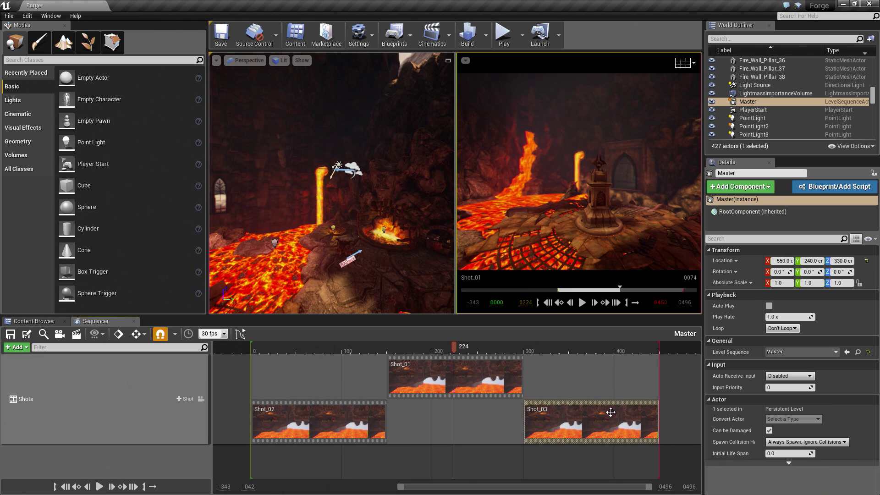
{"action": "mouse_move", "coordinate": [332, 183]}
{"action": "right_mouse_down"}
{"action": "mouse_move", "coordinate": [315, 179]}
{"action": "mouse_move", "coordinate": [321, 183]}
{"action": "right_mouse_up"}
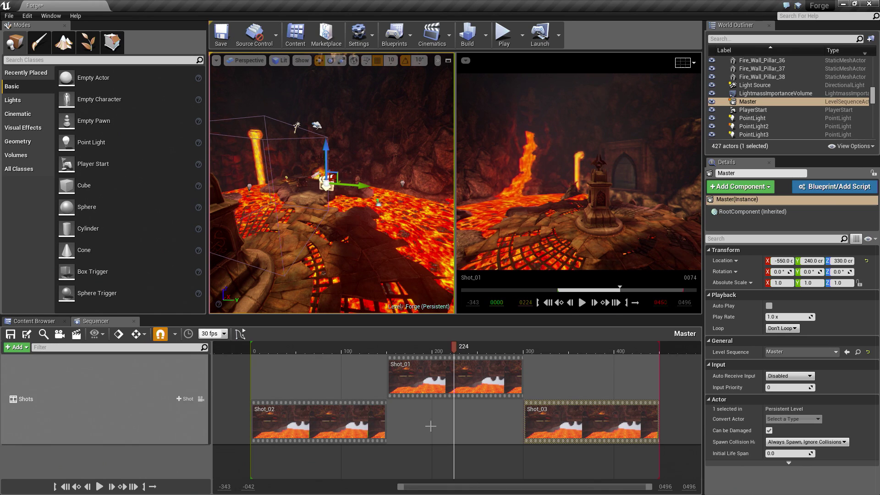
- Open Shot_01's own sequence from Master and return, twice
{"action": "left_click", "coordinate": [424, 388]}
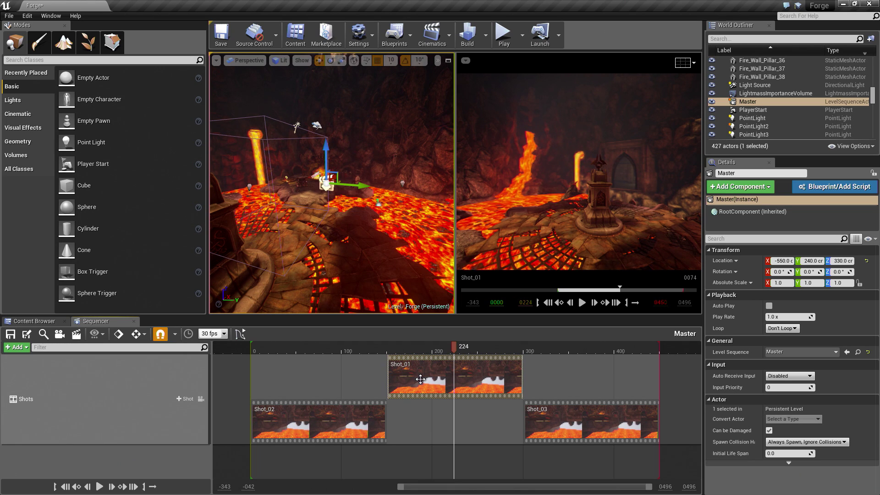
{"action": "double_click", "coordinate": [420, 379]}
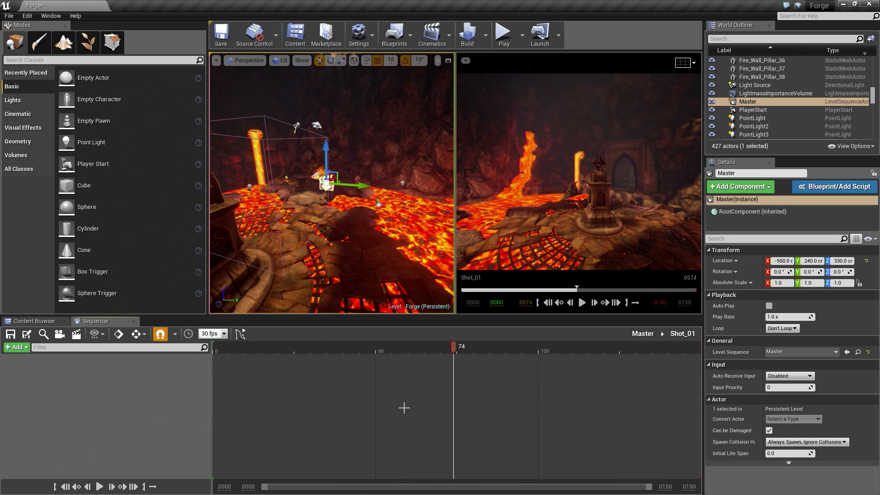
{"action": "scroll", "coordinate": [404, 408], "scroll_direction": "down", "scroll_amount": 3, "text": "ctrl"}
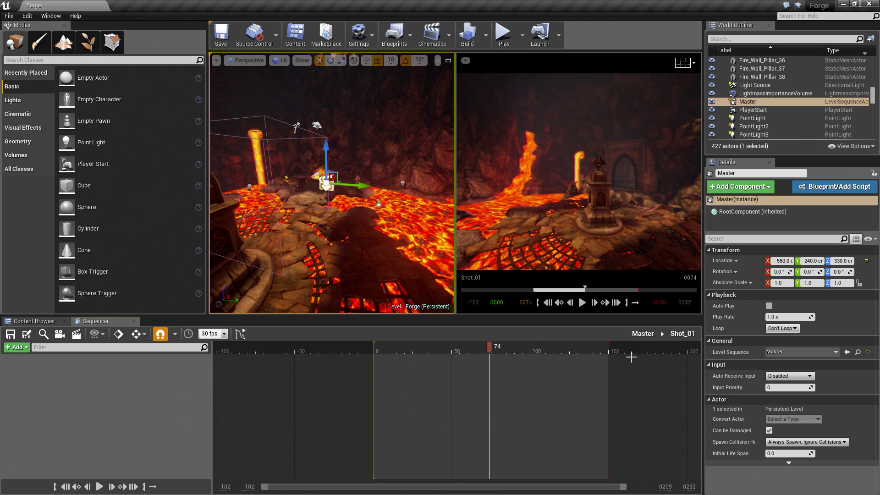
{"action": "left_click", "coordinate": [641, 335]}
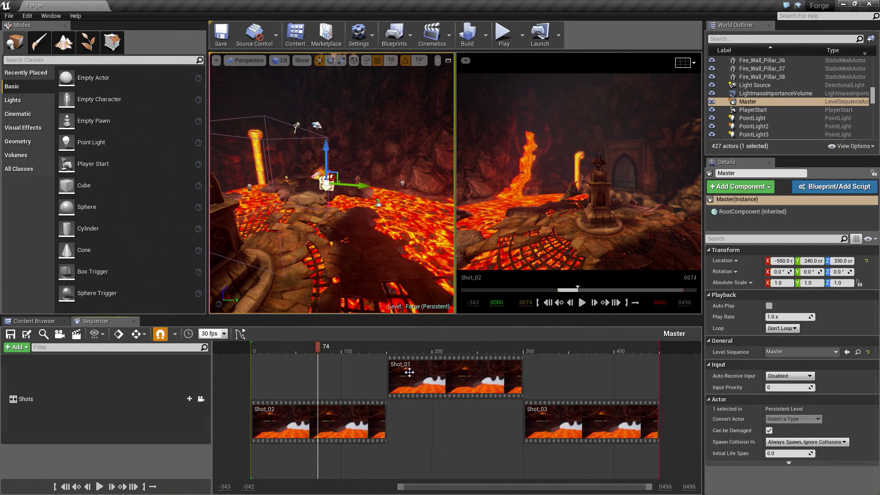
{"action": "double_click", "coordinate": [440, 369]}
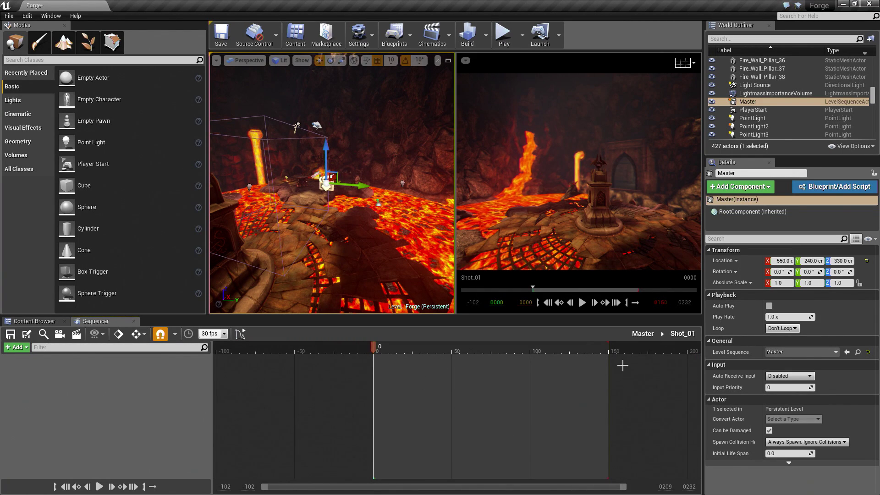
{"action": "left_click", "coordinate": [643, 334]}
- Open Shot_03's sequence, return to Master, then open Shot_02's own timeline
{"action": "double_click", "coordinate": [590, 414]}
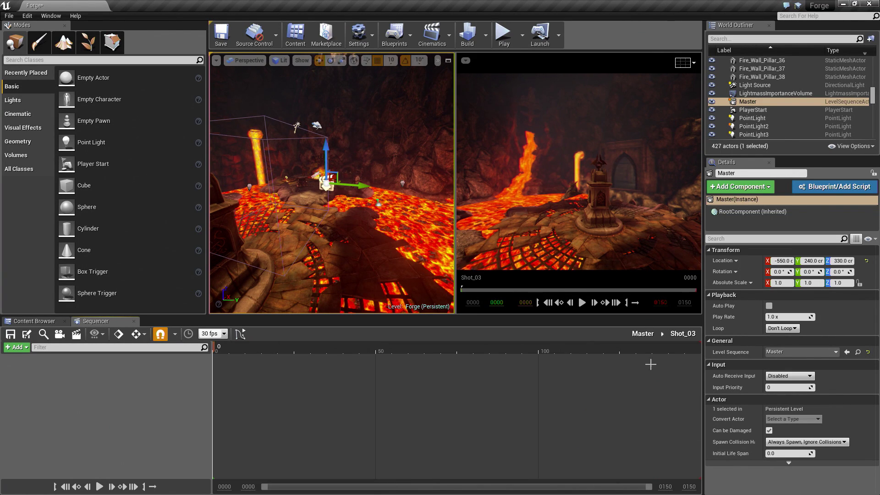
{"action": "left_click", "coordinate": [643, 334]}
{"action": "double_click", "coordinate": [443, 386]}
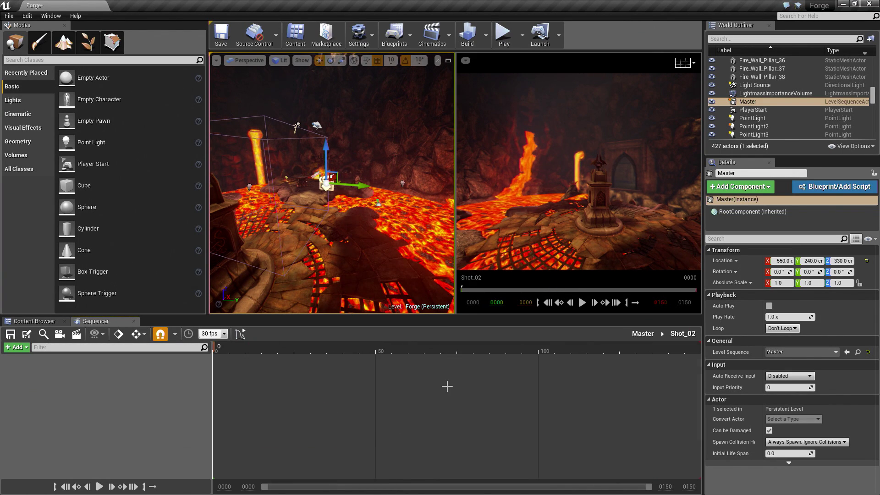
{"action": "scroll", "coordinate": [492, 410], "scroll_direction": "down", "scroll_amount": 3}
{"action": "right_click_drag", "start_coordinate": [401, 400], "coordinate": [523, 401]}
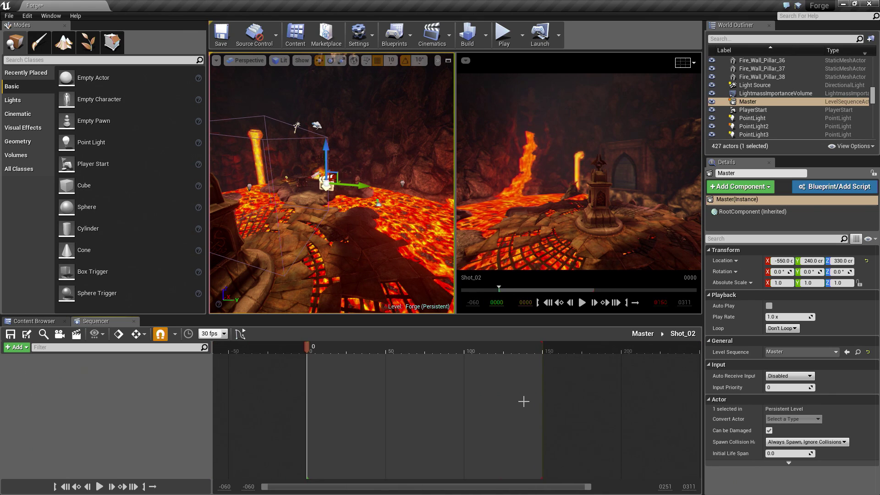
- Go back up from Shot_02 to Master's timeline via the Master breadcrumb
{"action": "left_click", "coordinate": [636, 335]}
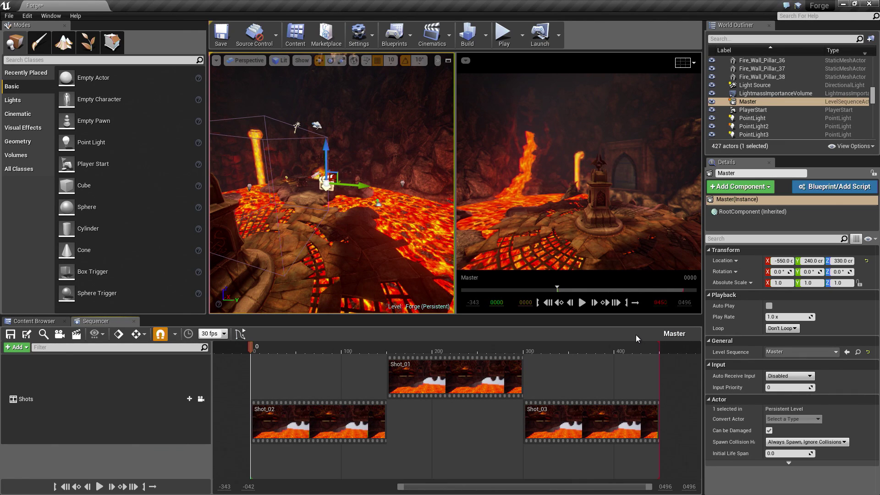